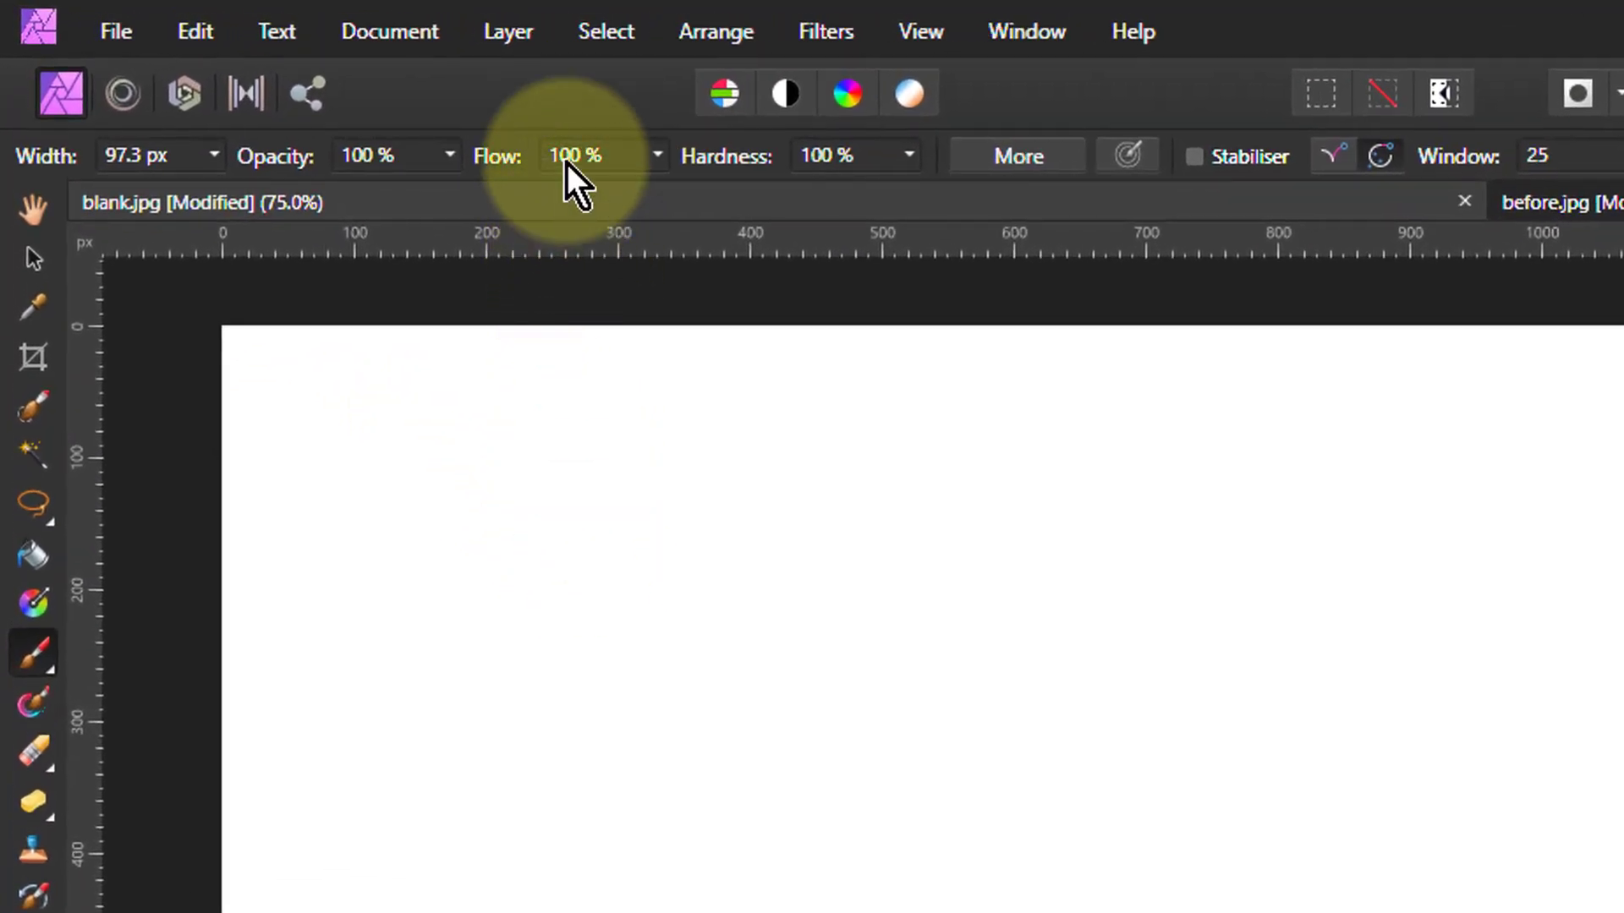
# - Bring up the Brush dialog beside the canvas and shrink the brush from 97.3 px to 66.6 px
pyautogui.click(1018, 156)
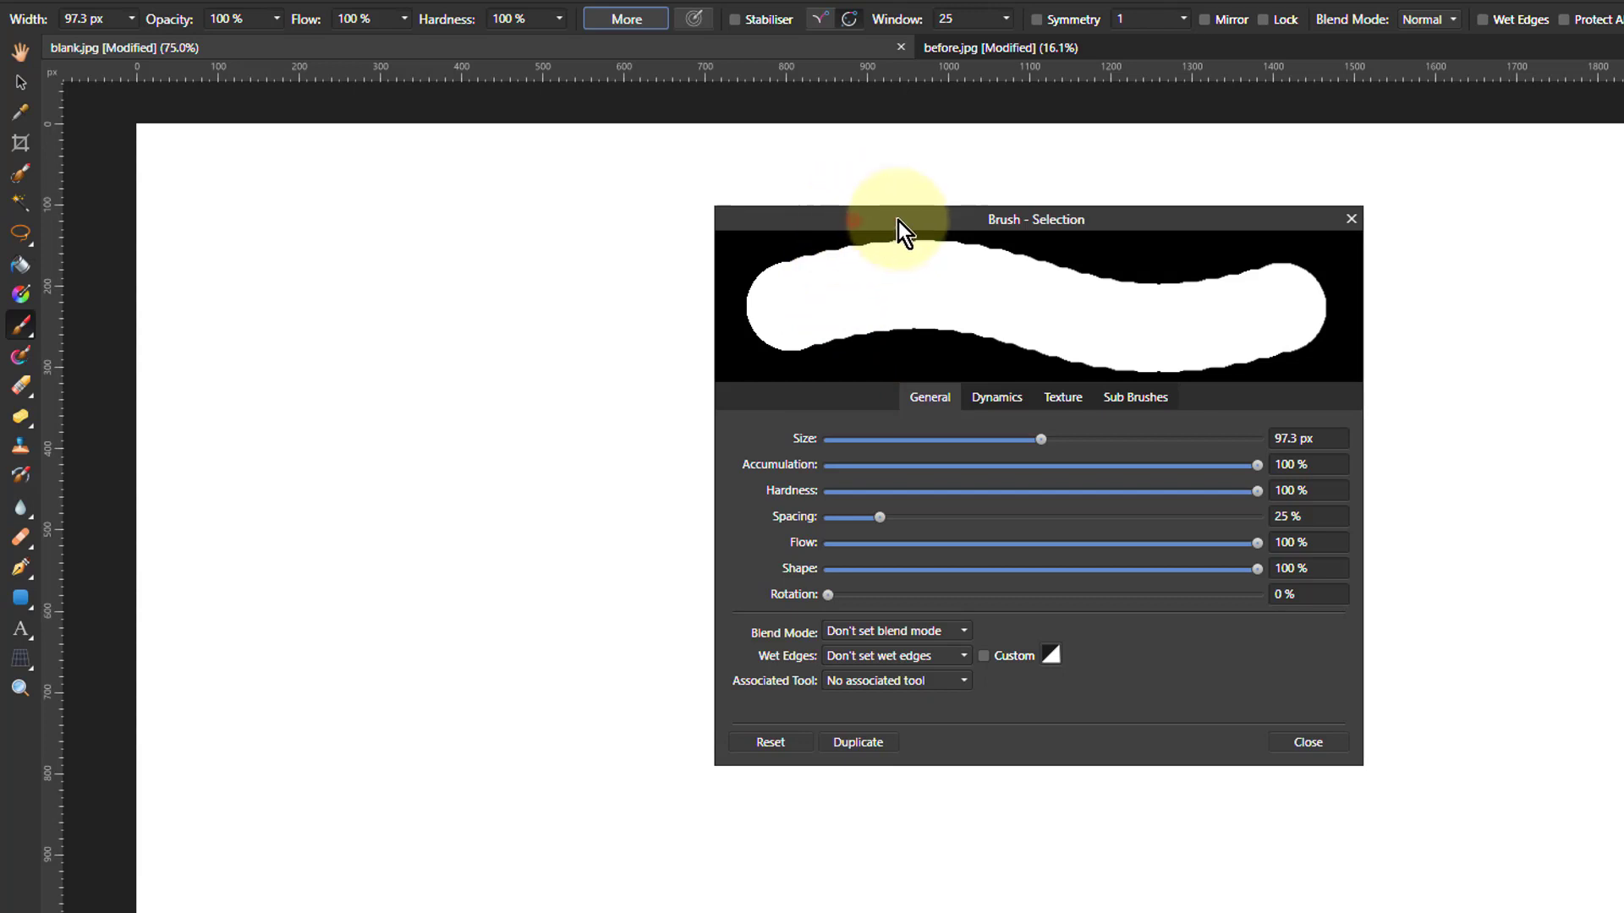
pyautogui.moveTo(856, 221); pyautogui.dragTo(1011, 235)
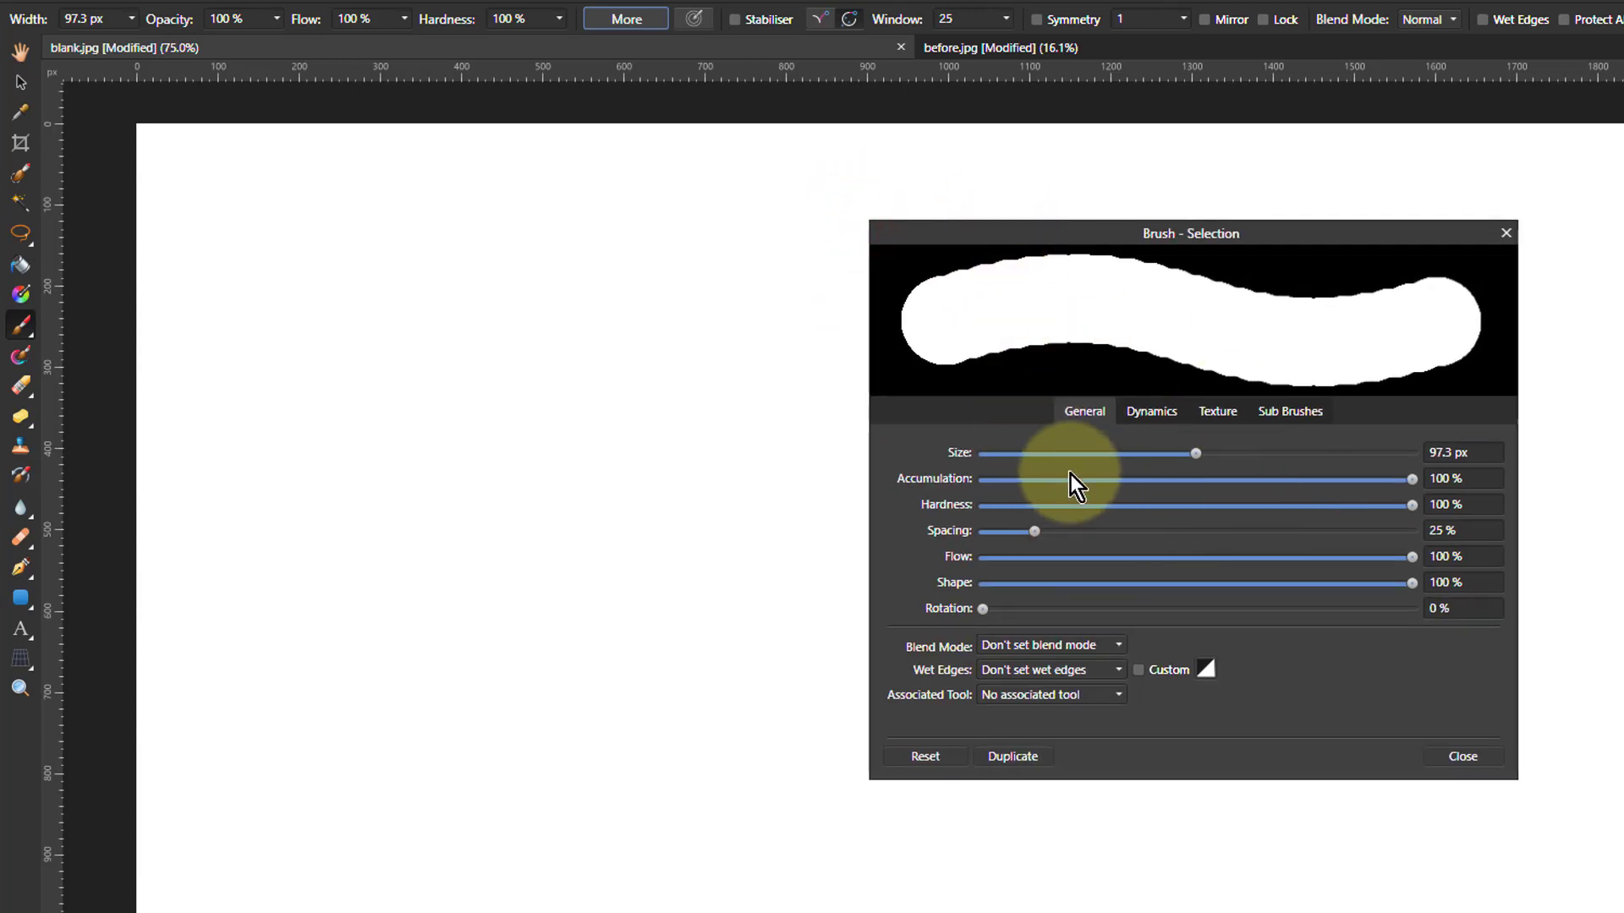
pyautogui.click(783, 210)
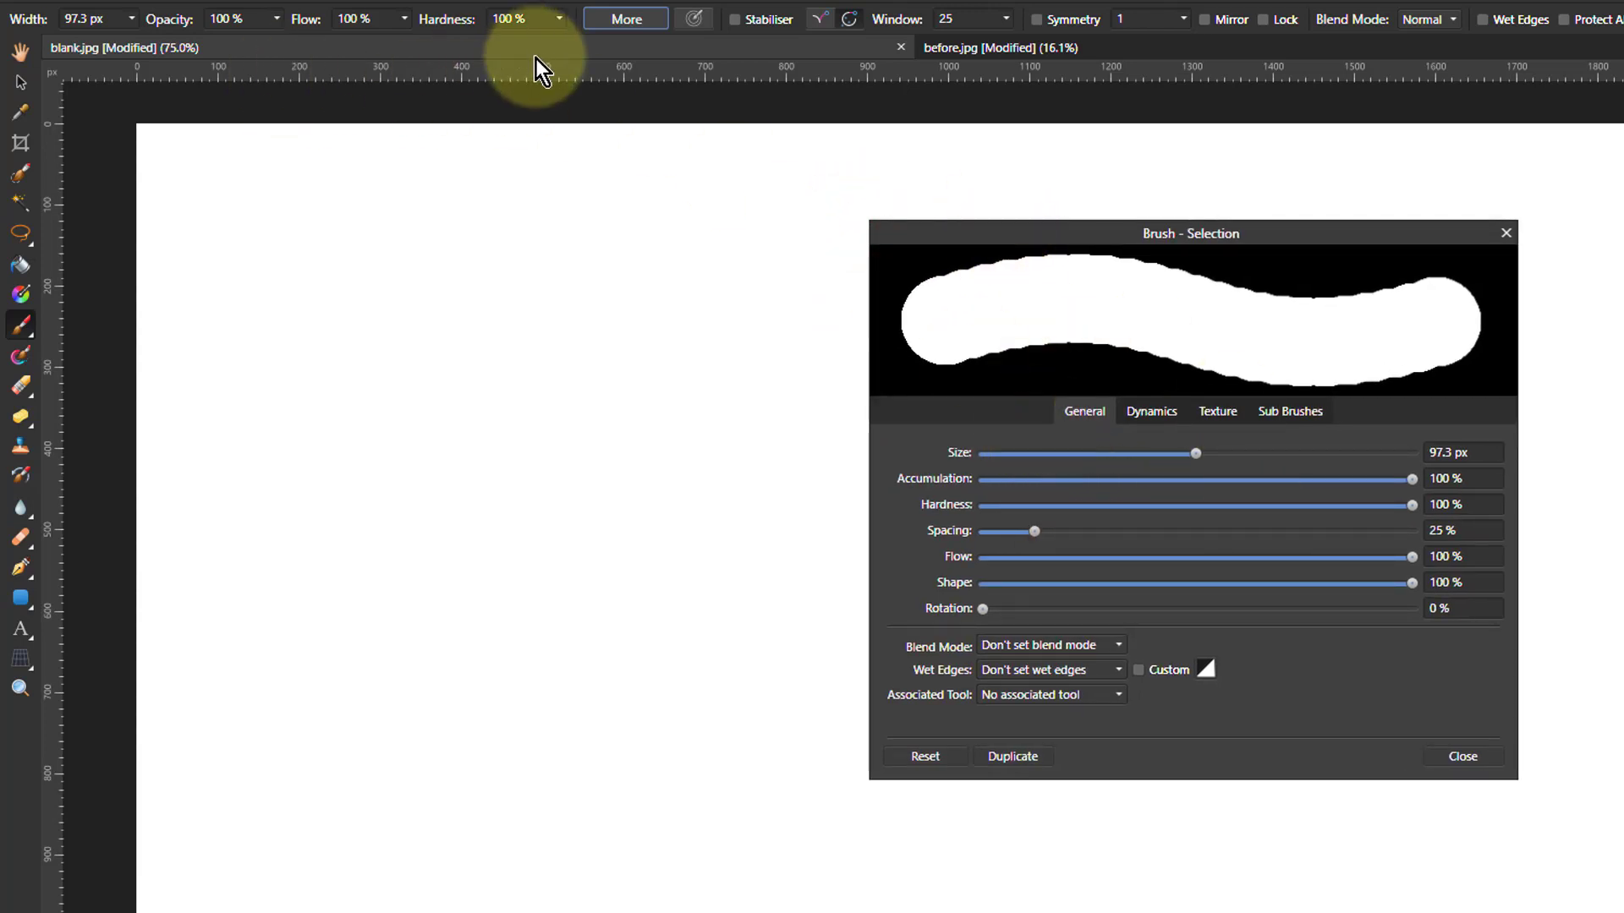
pyautogui.moveTo(1194, 457); pyautogui.dragTo(1173, 460)
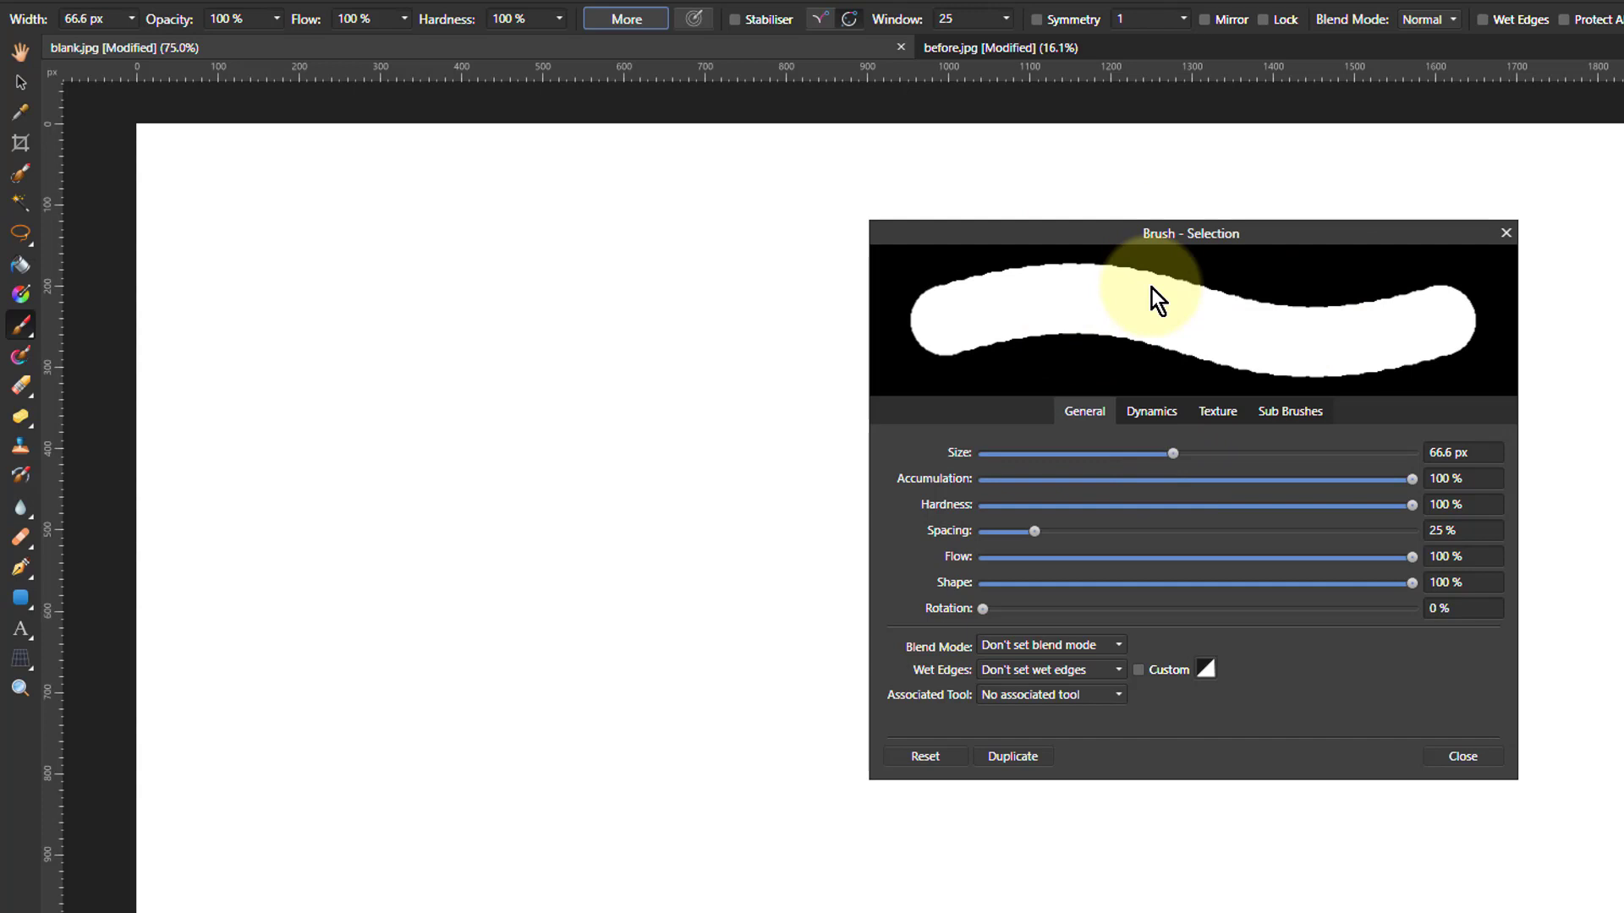
pyautogui.click(834, 399)
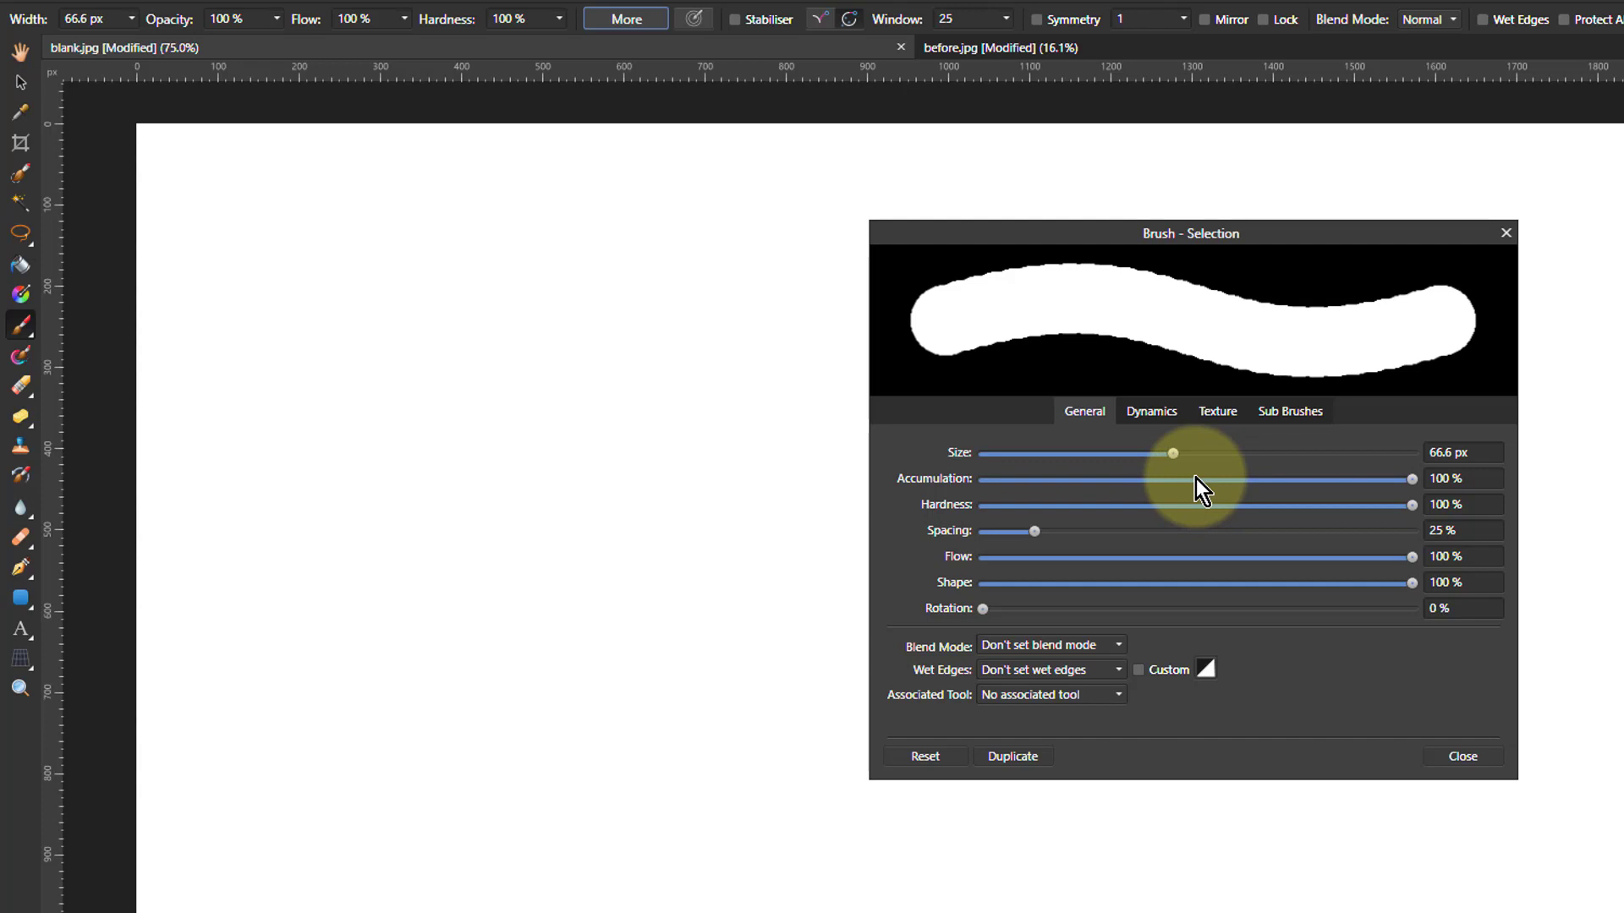
# - Paint a 58% accumulation stroke, then a full-strength red stroke at 100%, undoing a stray dot
pyautogui.moveTo(1416, 480); pyautogui.dragTo(1231, 484)
pyautogui.moveTo(695, 294); pyautogui.dragTo(265, 293)
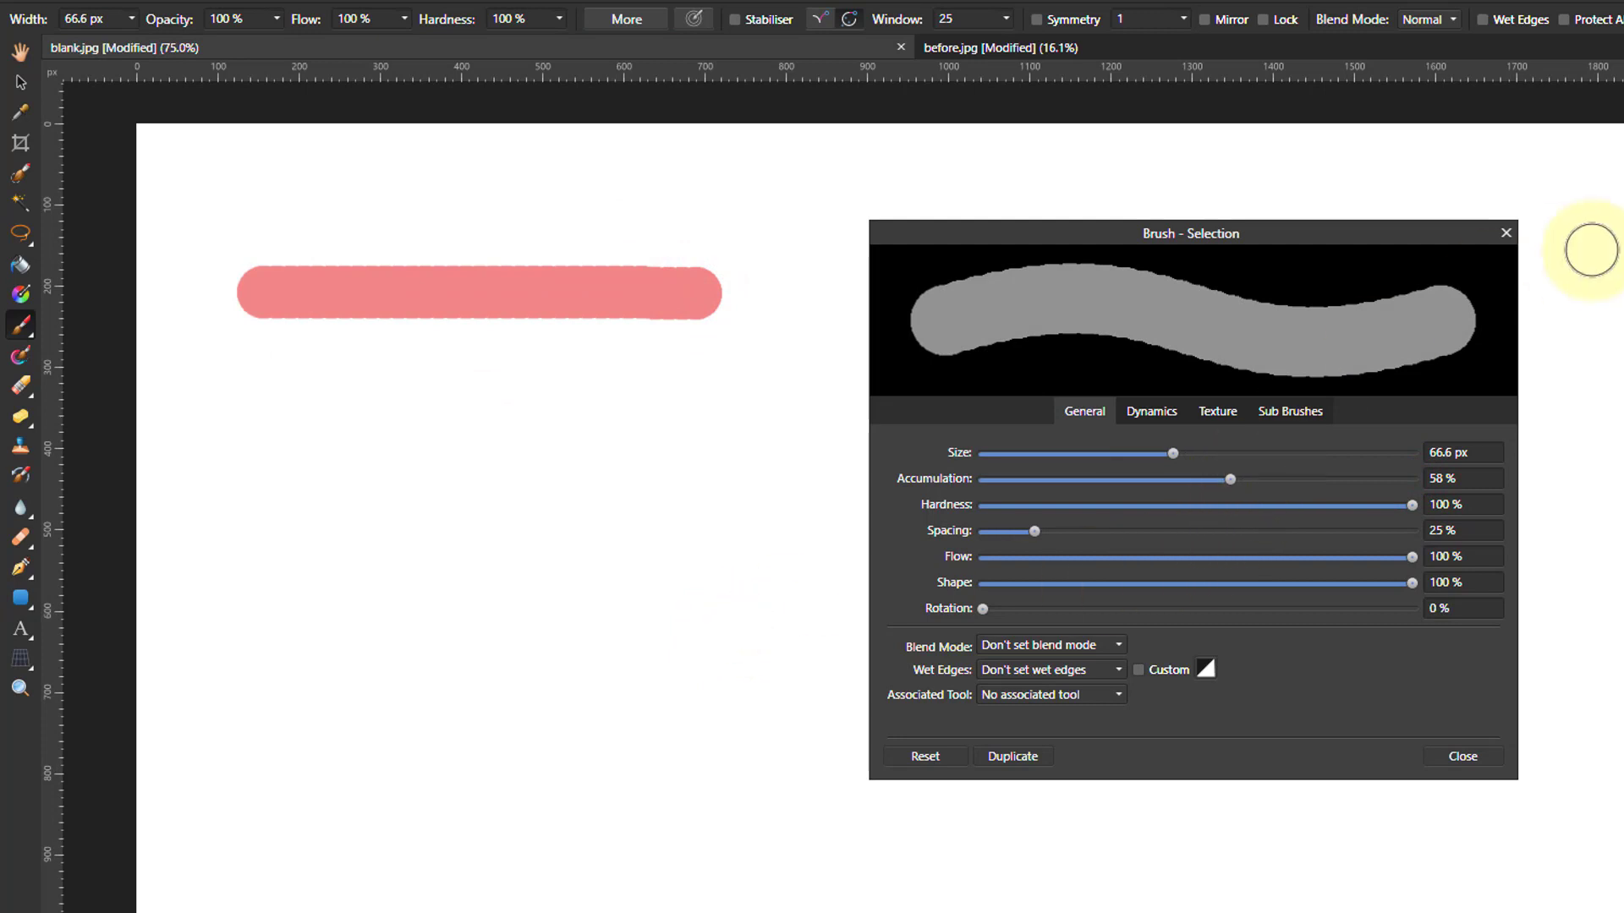
pyautogui.moveTo(1229, 482); pyautogui.dragTo(1413, 480)
pyautogui.moveTo(685, 414); pyautogui.dragTo(271, 428)
pyautogui.click(529, 663)
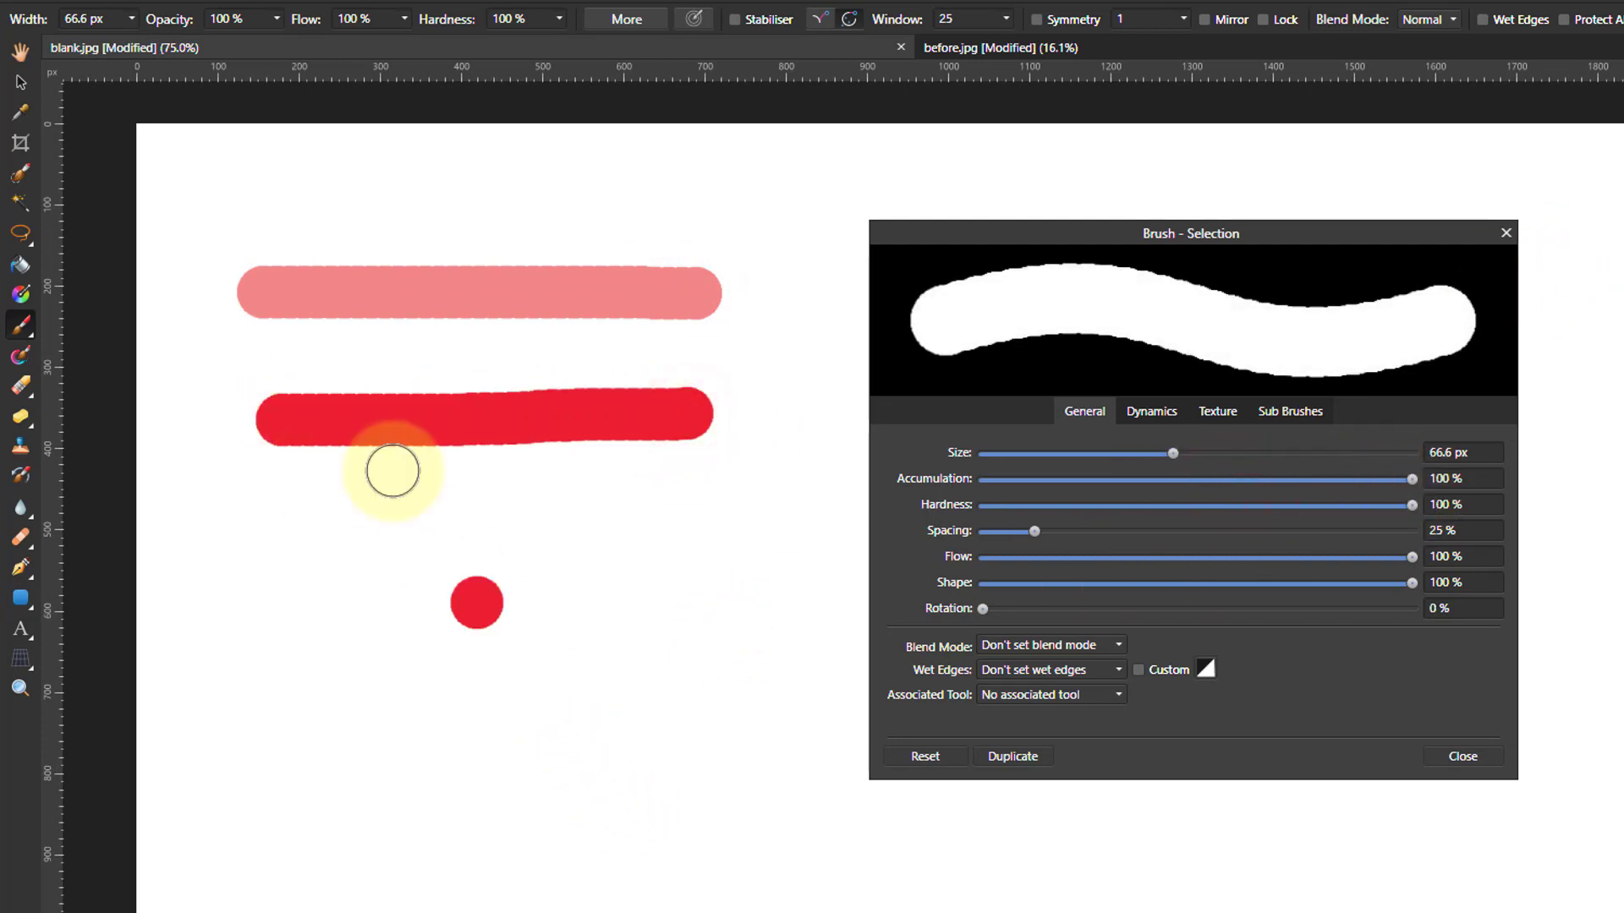
pyautogui.hotkey('ctrl', 'z')
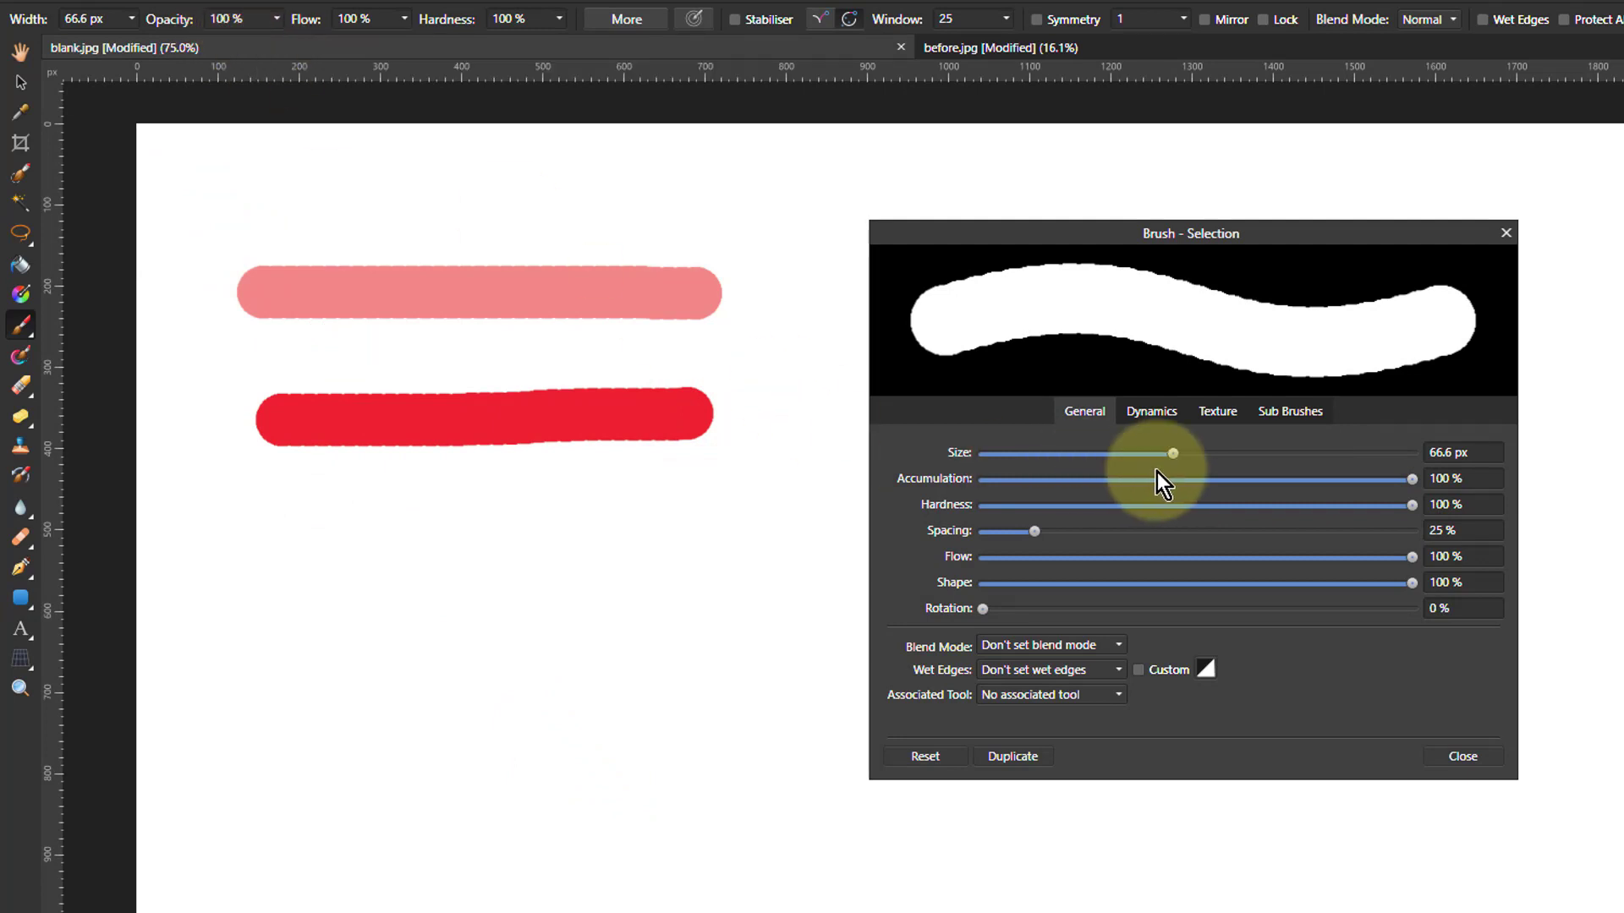
# - Paint a pink stroke at 62% accumulation and a faint one at 52% opacity, then restore both to 100%
pyautogui.moveTo(1418, 484); pyautogui.dragTo(1248, 489)
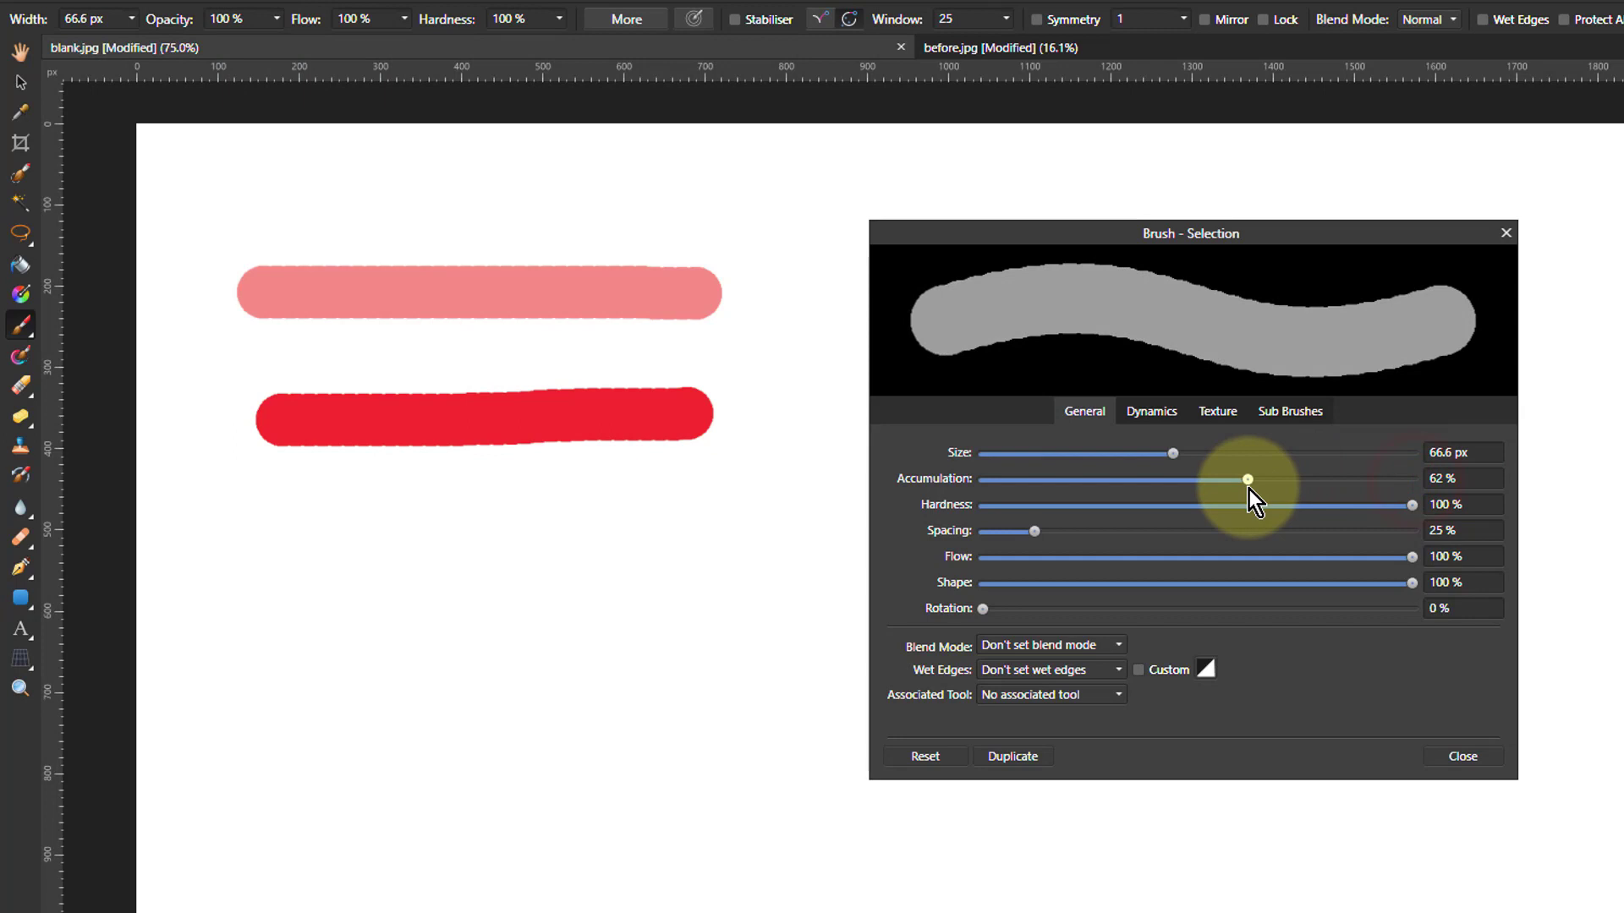
pyautogui.moveTo(708, 489); pyautogui.dragTo(396, 497)
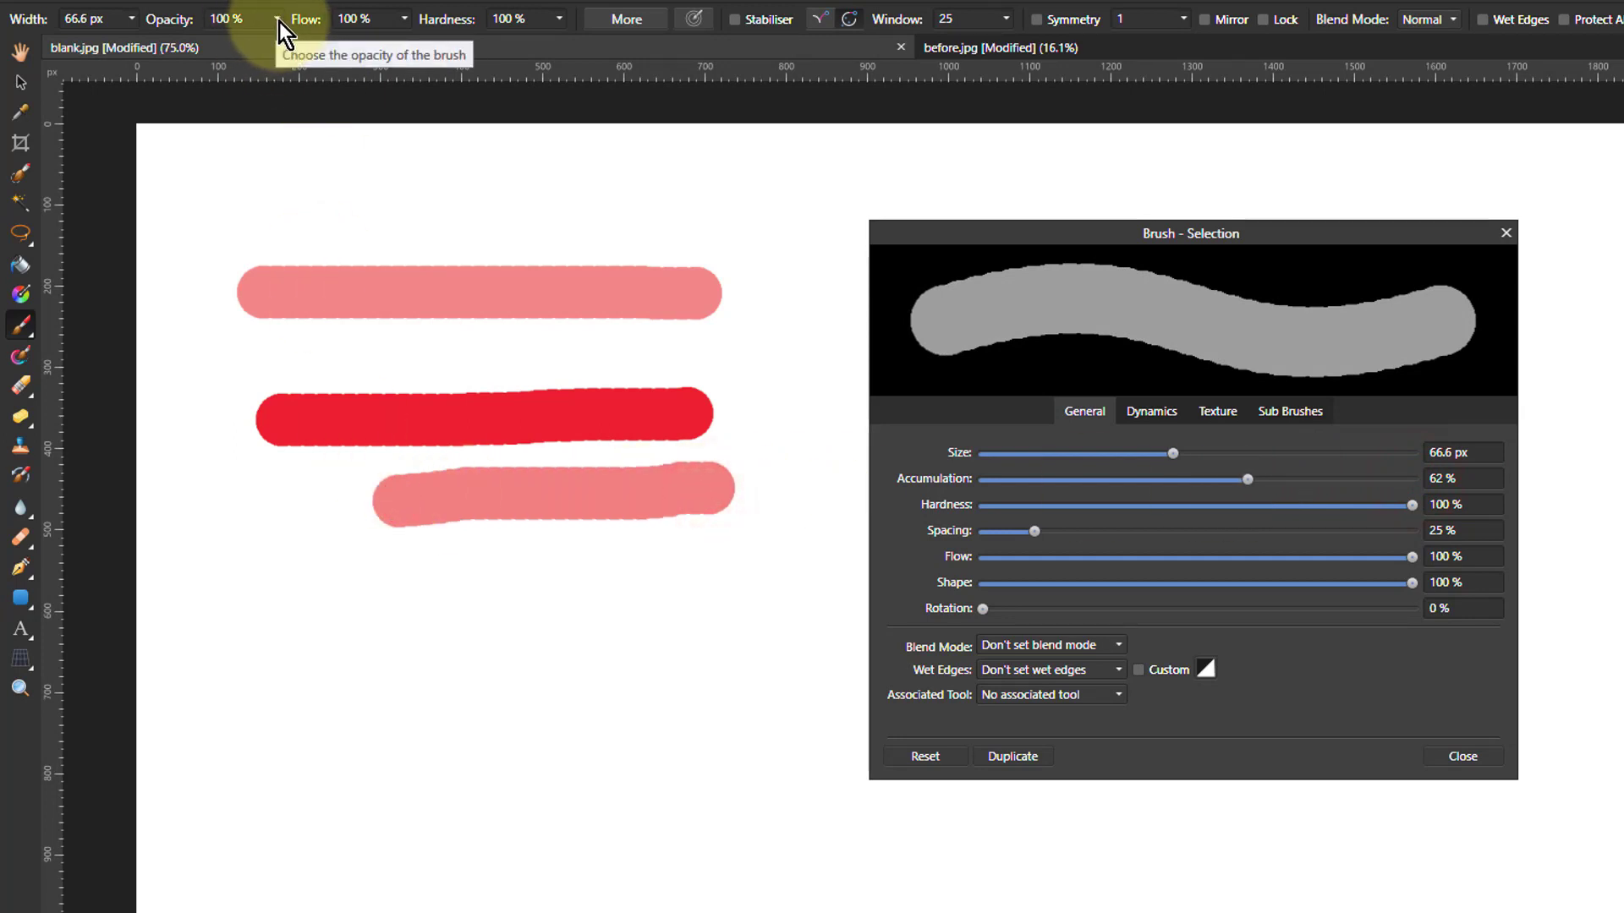
pyautogui.moveTo(279, 22); pyautogui.dragTo(210, 46)
pyautogui.moveTo(682, 597); pyautogui.dragTo(365, 592)
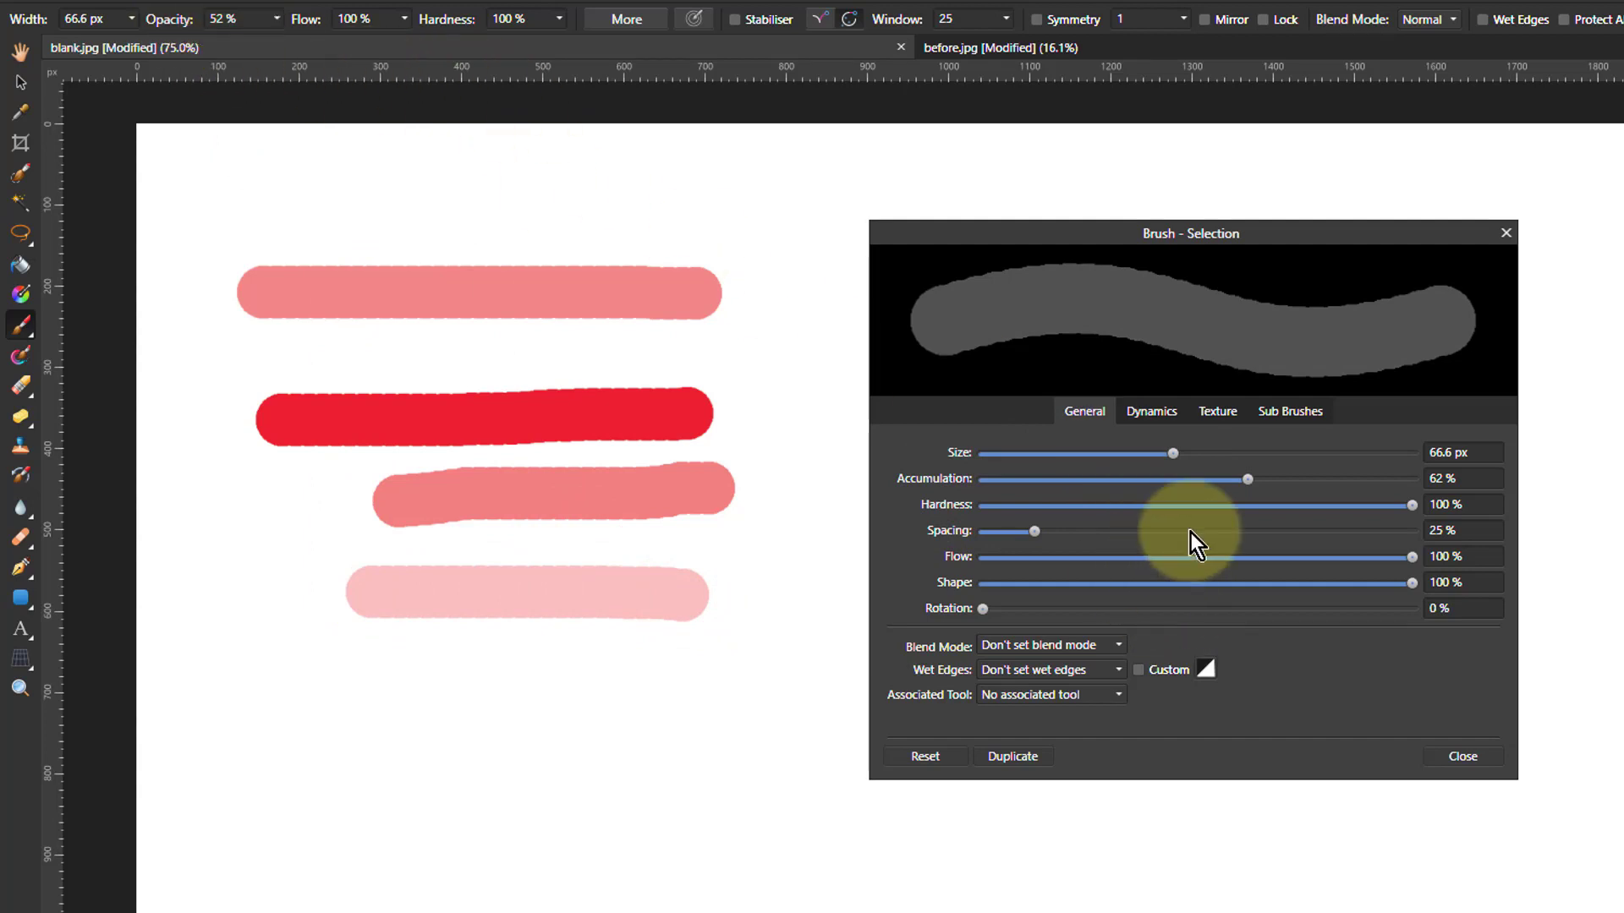
pyautogui.moveTo(1245, 483); pyautogui.dragTo(1429, 488)
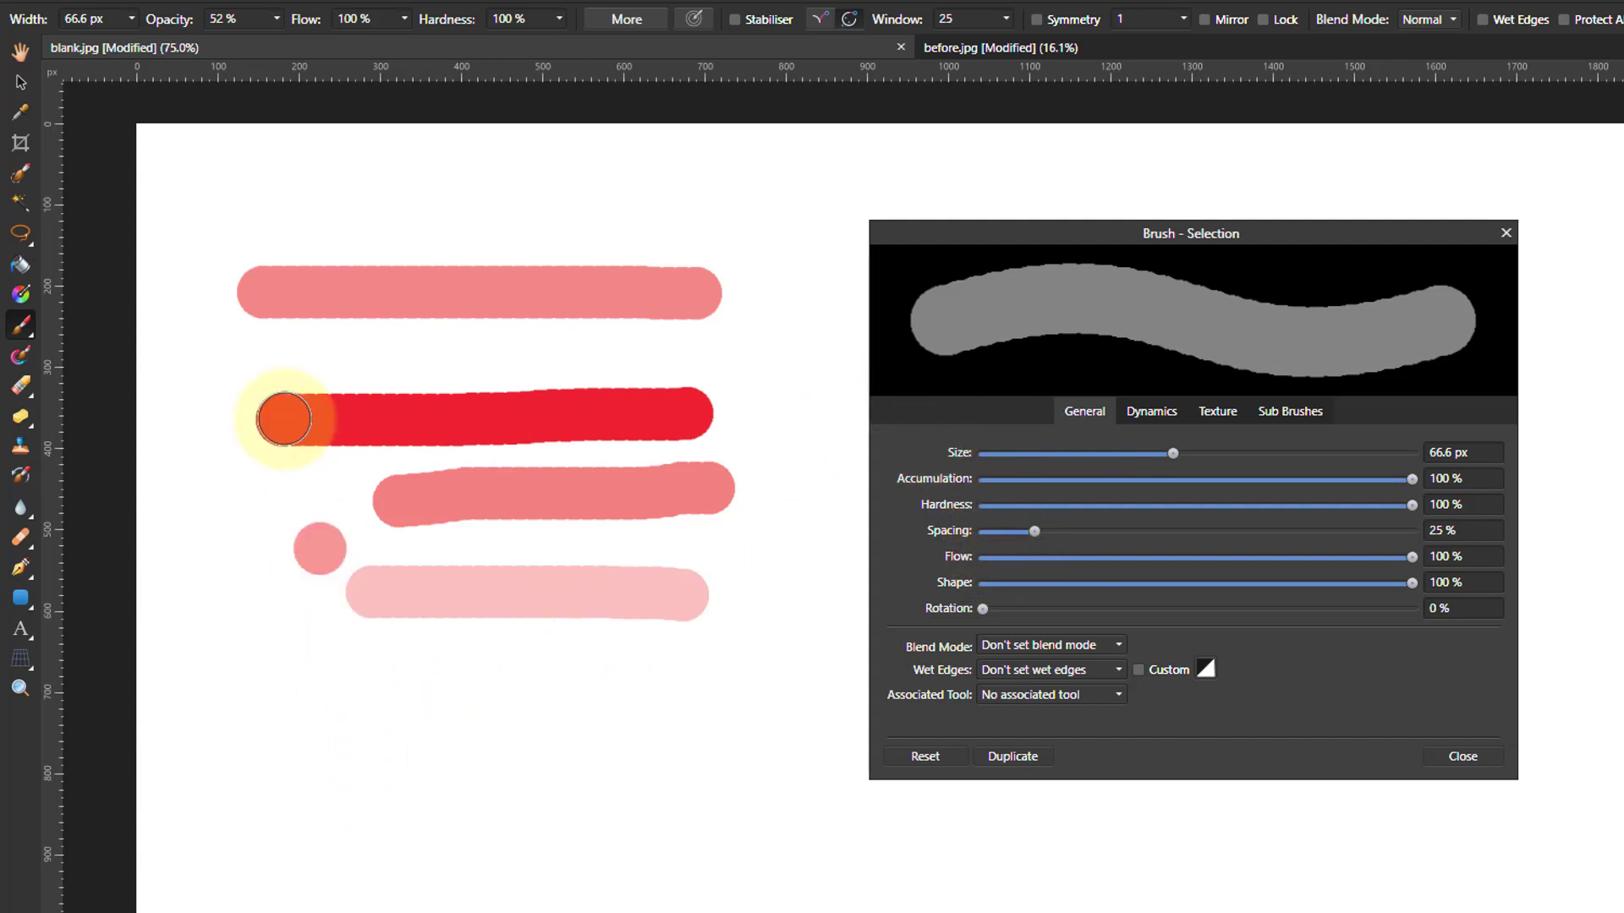
pyautogui.moveTo(277, 20); pyautogui.dragTo(550, 38)
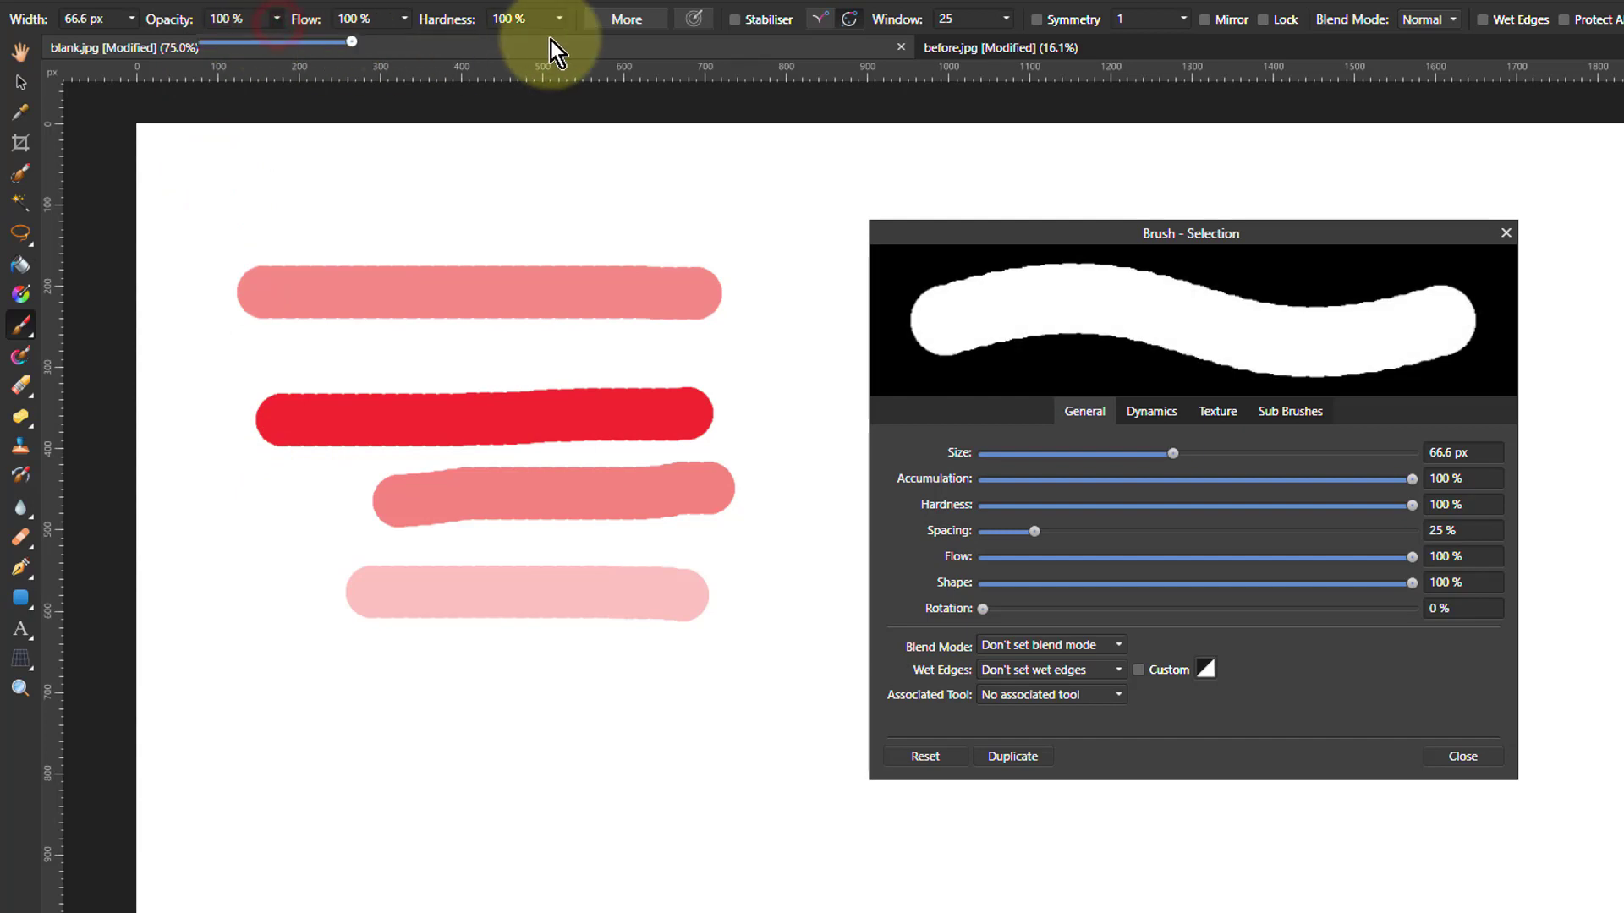
# - Enlarge the brush to 88 px and paint a wide red stroke near the bottom
pyautogui.moveTo(272, 773)
pyautogui.mouseDown()
pyautogui.moveTo(290, 736)
pyautogui.moveTo(272, 718)
pyautogui.moveTo(578, 722)
pyautogui.moveTo(285, 724)
pyautogui.moveTo(518, 724)
pyautogui.moveTo(291, 720)
pyautogui.moveTo(500, 714)
pyautogui.moveTo(504, 736)
pyautogui.moveTo(549, 703)
pyautogui.mouseUp()
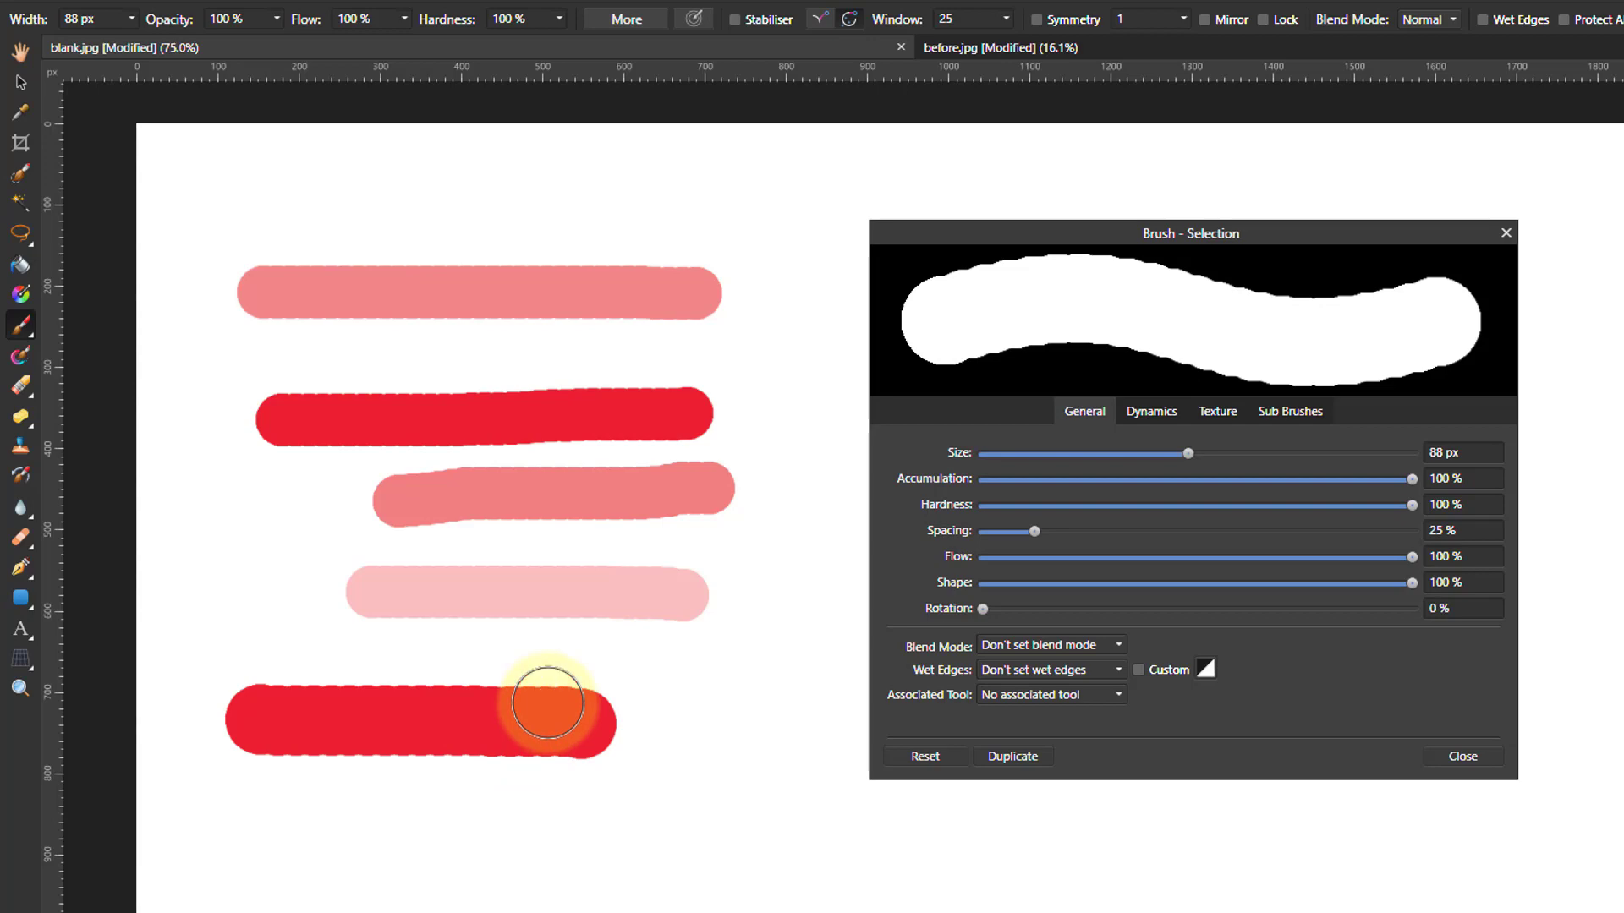
pyautogui.moveTo(548, 704); pyautogui.dragTo(581, 707)
pyautogui.click(789, 693)
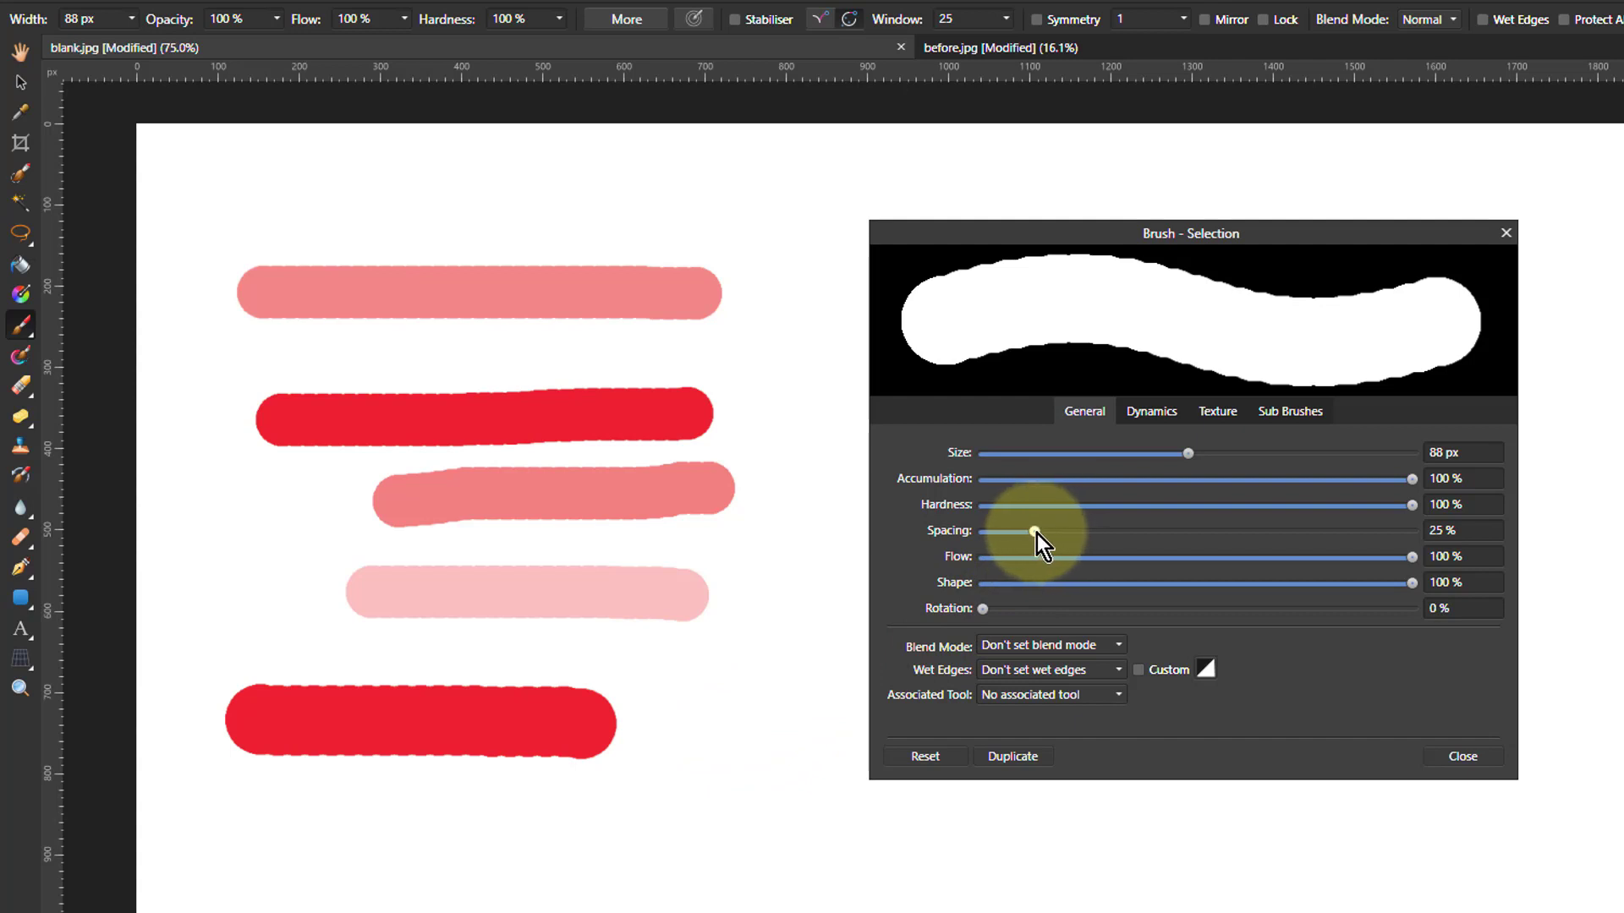
pyautogui.click(696, 757)
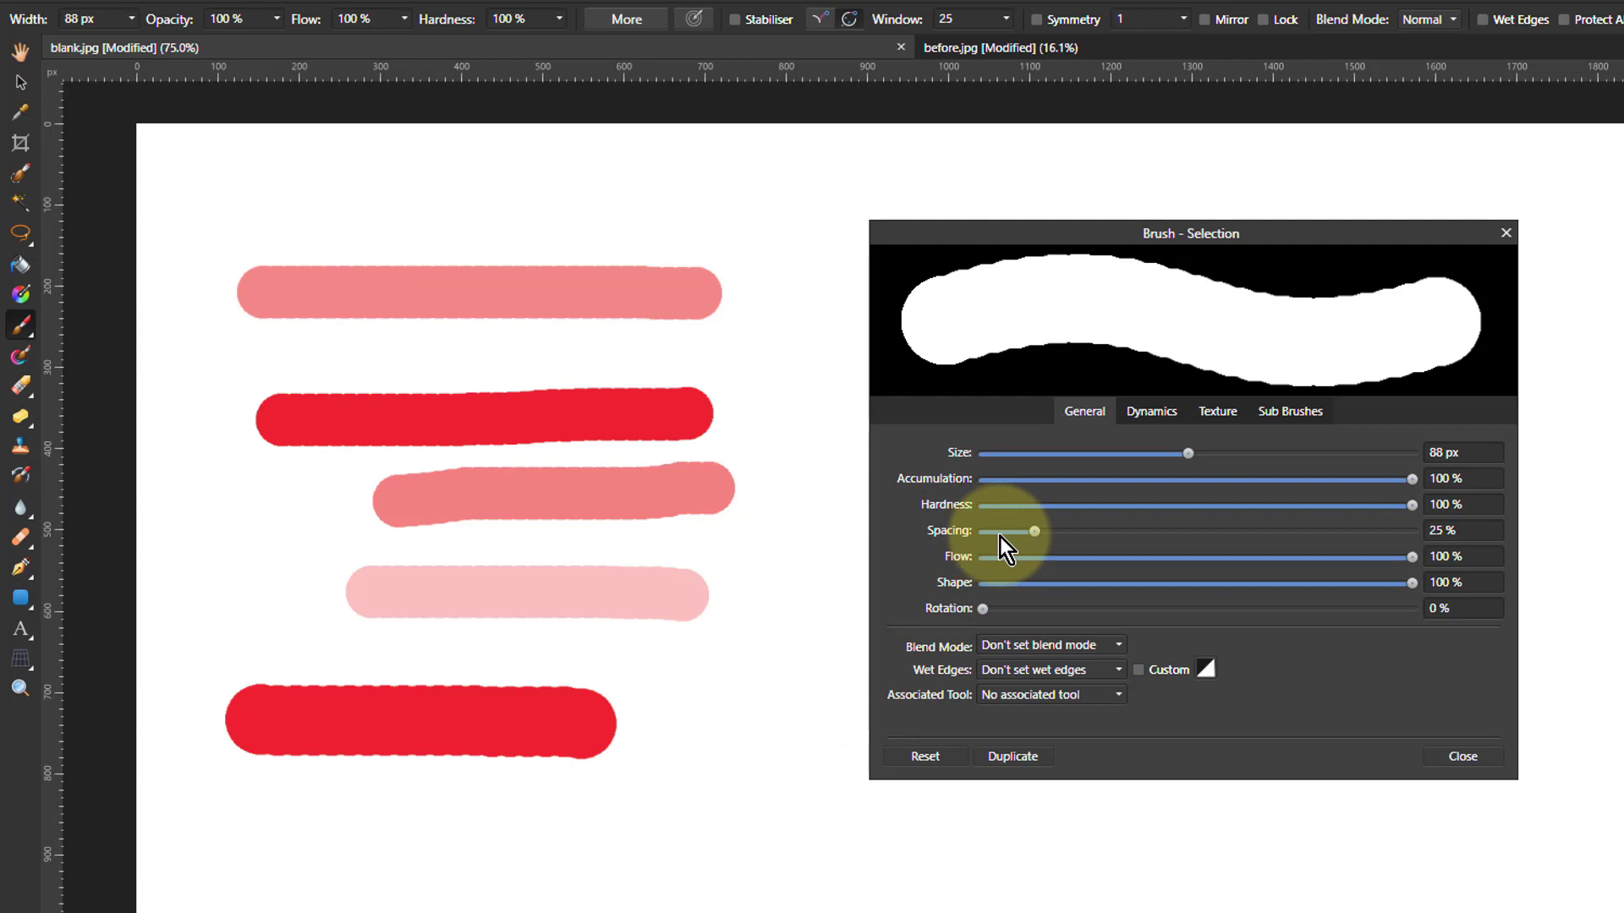
# - Raise spacing to 114% and lay a row of separate red dots along the bottom
pyautogui.moveTo(1033, 533); pyautogui.dragTo(1228, 539)
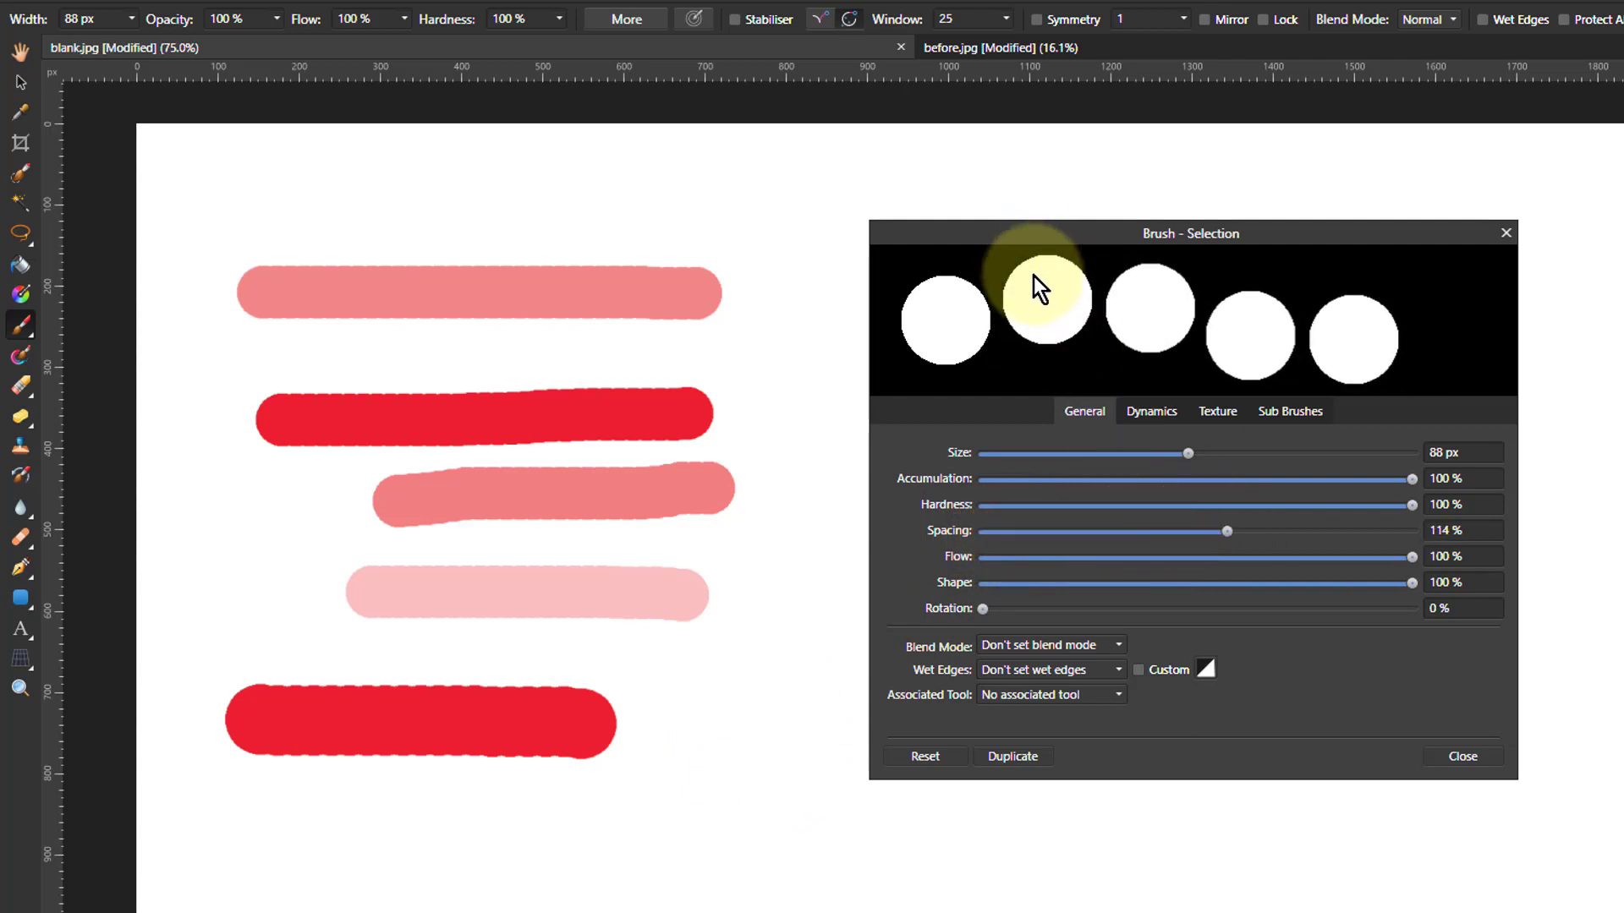
pyautogui.click(258, 814)
pyautogui.click(344, 814)
pyautogui.moveTo(345, 814); pyautogui.dragTo(658, 816)
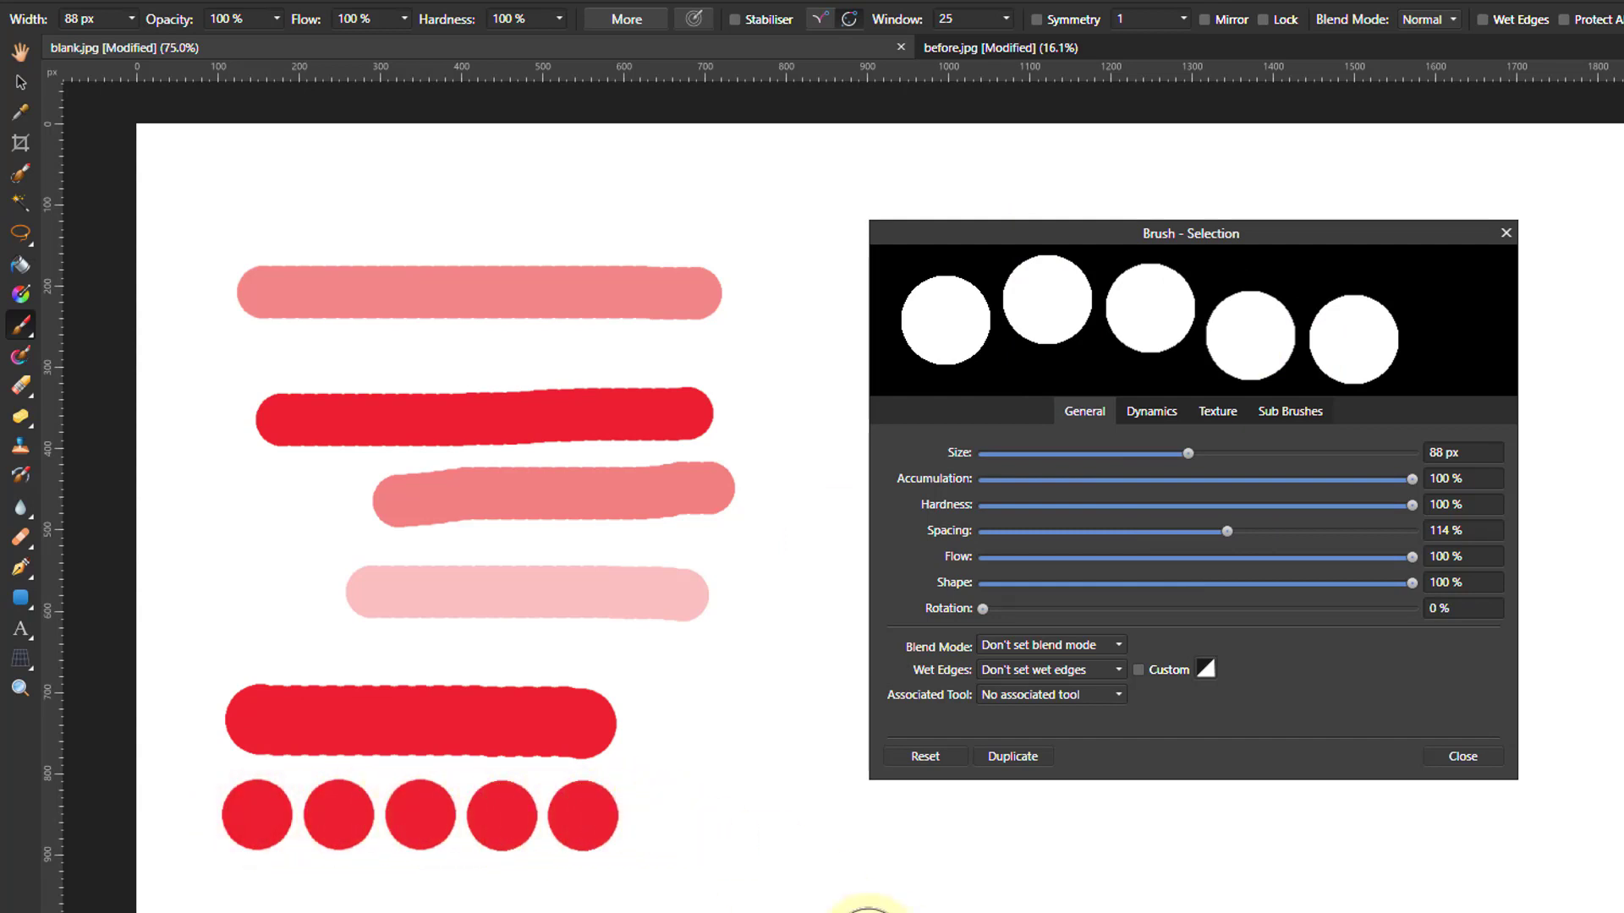
pyautogui.moveTo(845, 909)
pyautogui.mouseDown()
pyautogui.moveTo(819, 881)
pyautogui.moveTo(827, 824)
pyautogui.moveTo(740, 765)
pyautogui.mouseUp()
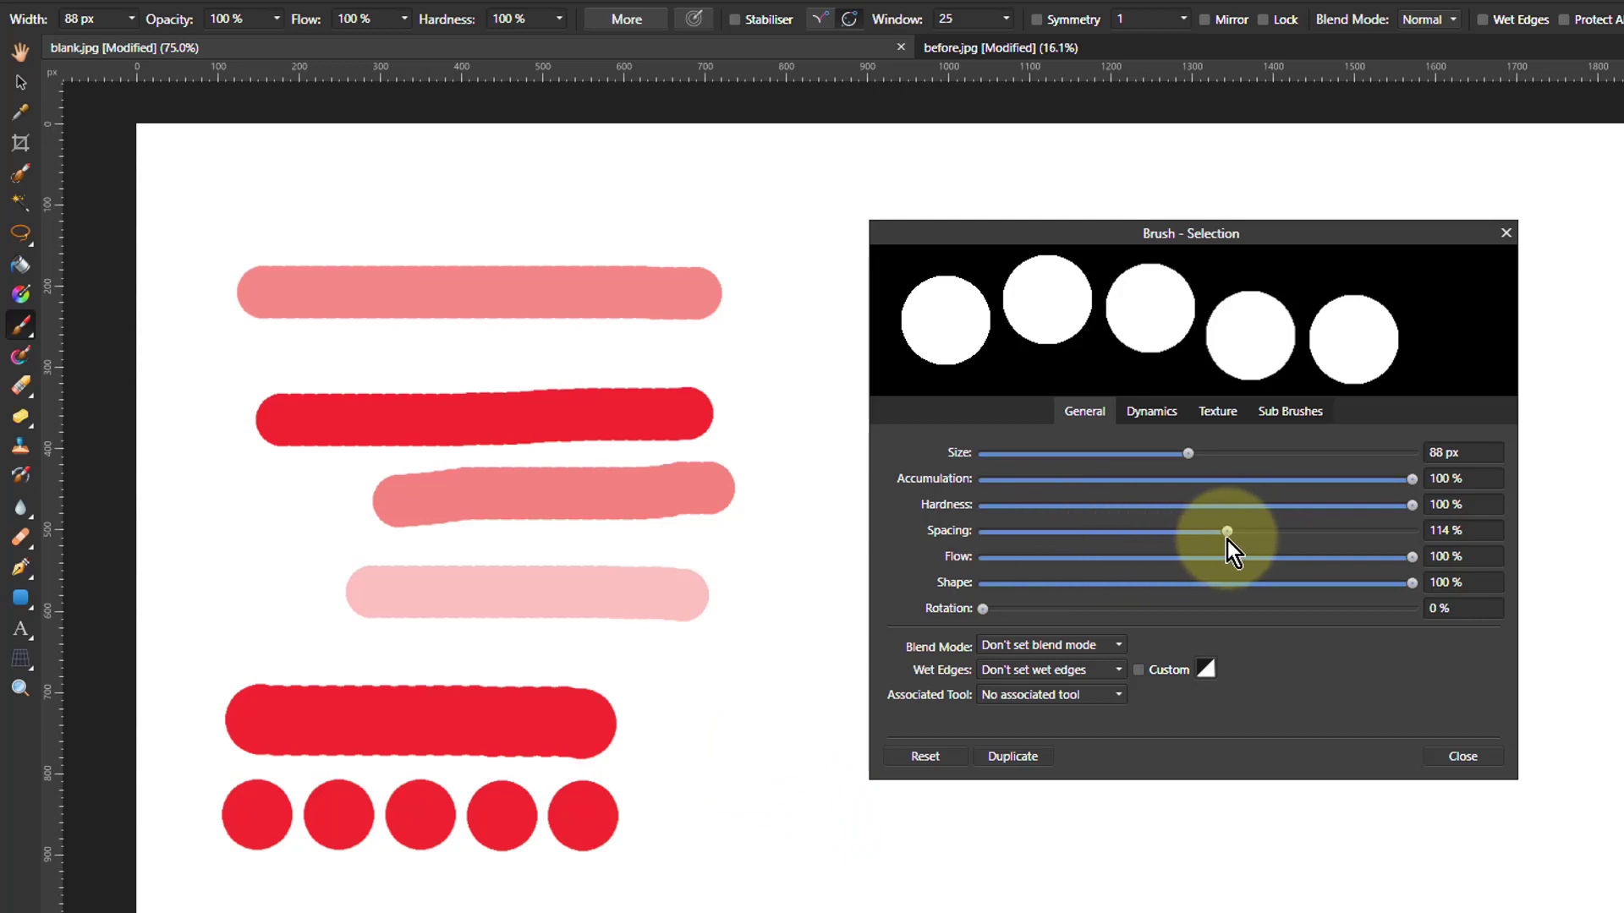
# - Drop spacing to 1% and paint a smooth continuous red stroke below the dots
pyautogui.moveTo(1227, 538); pyautogui.dragTo(891, 543)
pyautogui.moveTo(279, 905); pyautogui.dragTo(579, 908)
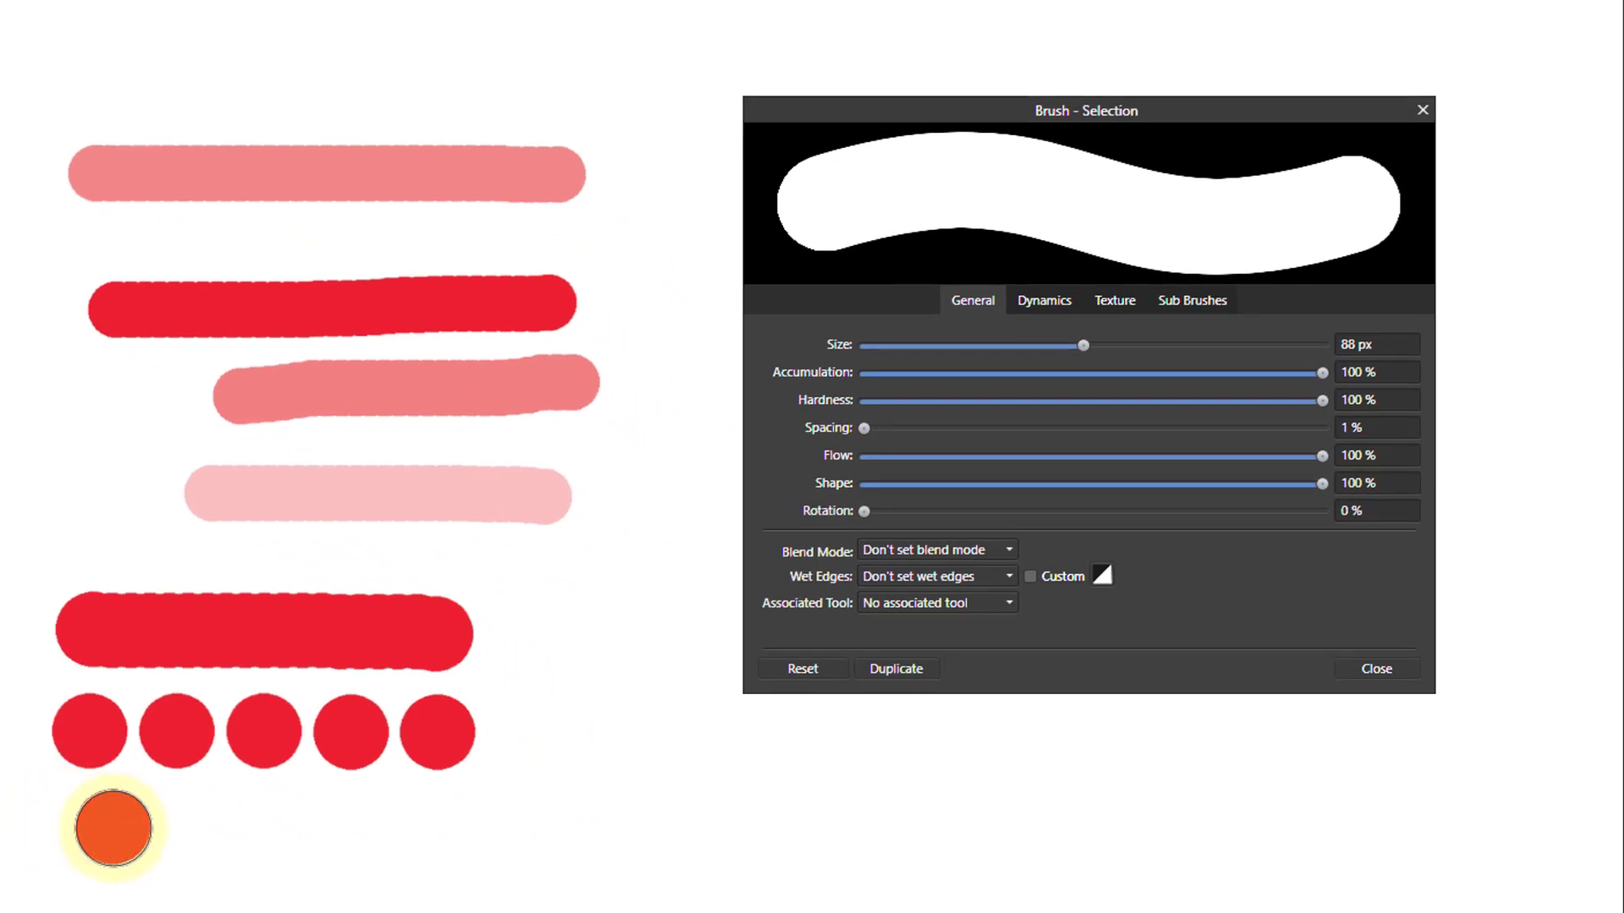
pyautogui.moveTo(433, 829); pyautogui.dragTo(457, 829)
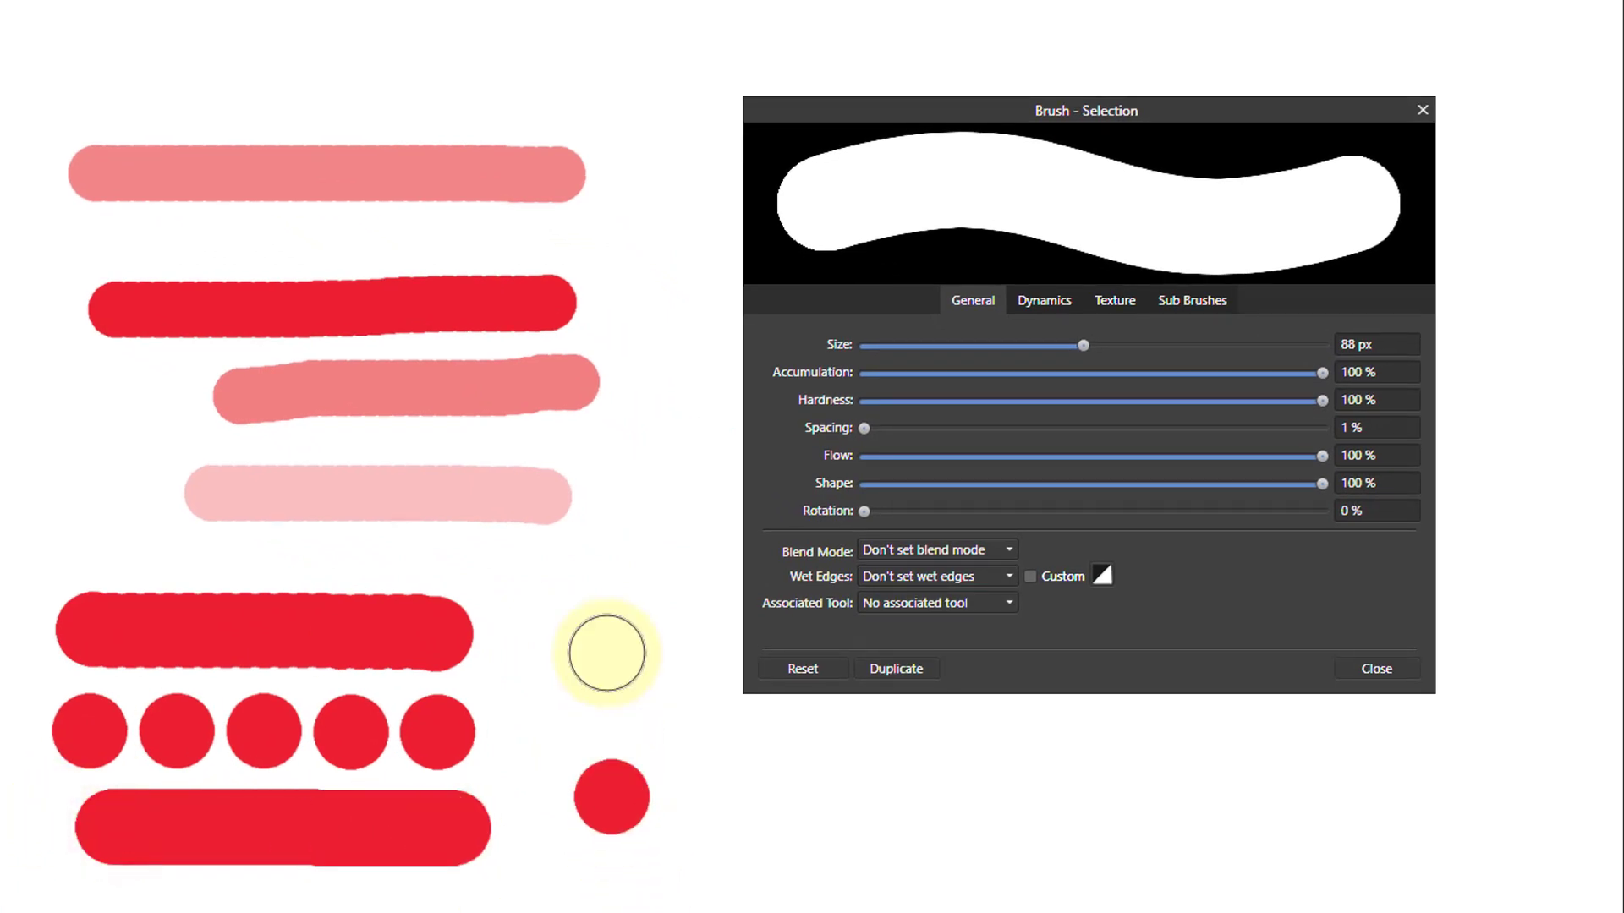
pyautogui.moveTo(423, 665)
pyautogui.mouseDown()
pyautogui.moveTo(417, 790)
pyautogui.moveTo(326, 812)
pyautogui.moveTo(490, 787)
pyautogui.mouseUp()
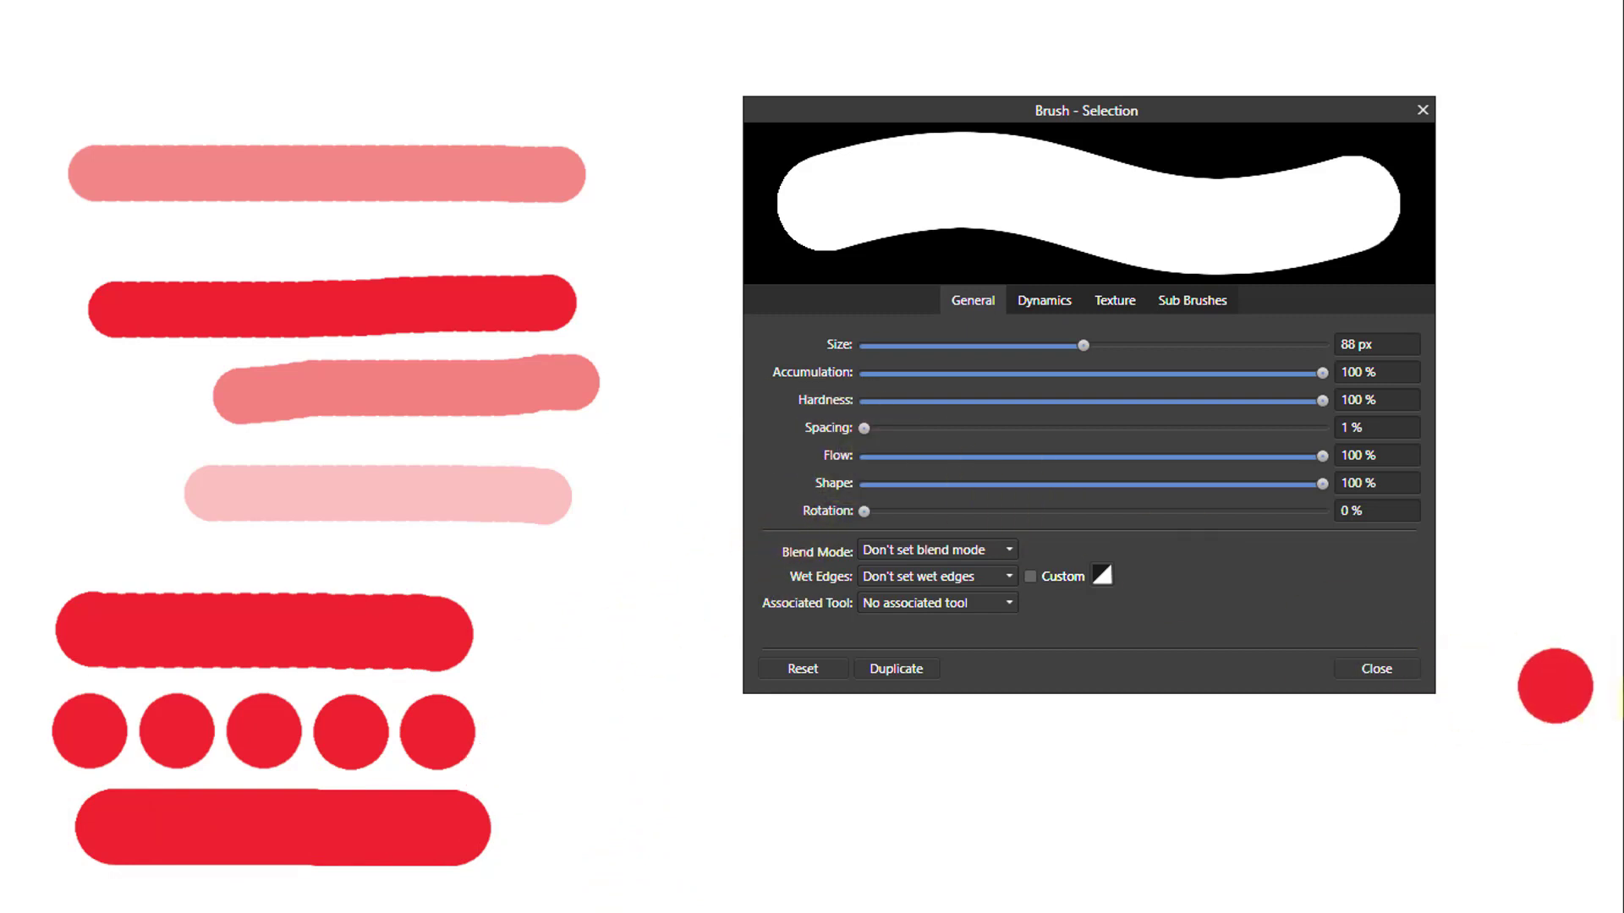
# - Clear all strokes from the canvas and set brush spacing to 58% and flow to 50%
pyautogui.hotkey('ctrl', 'a')
pyautogui.press('Delete')
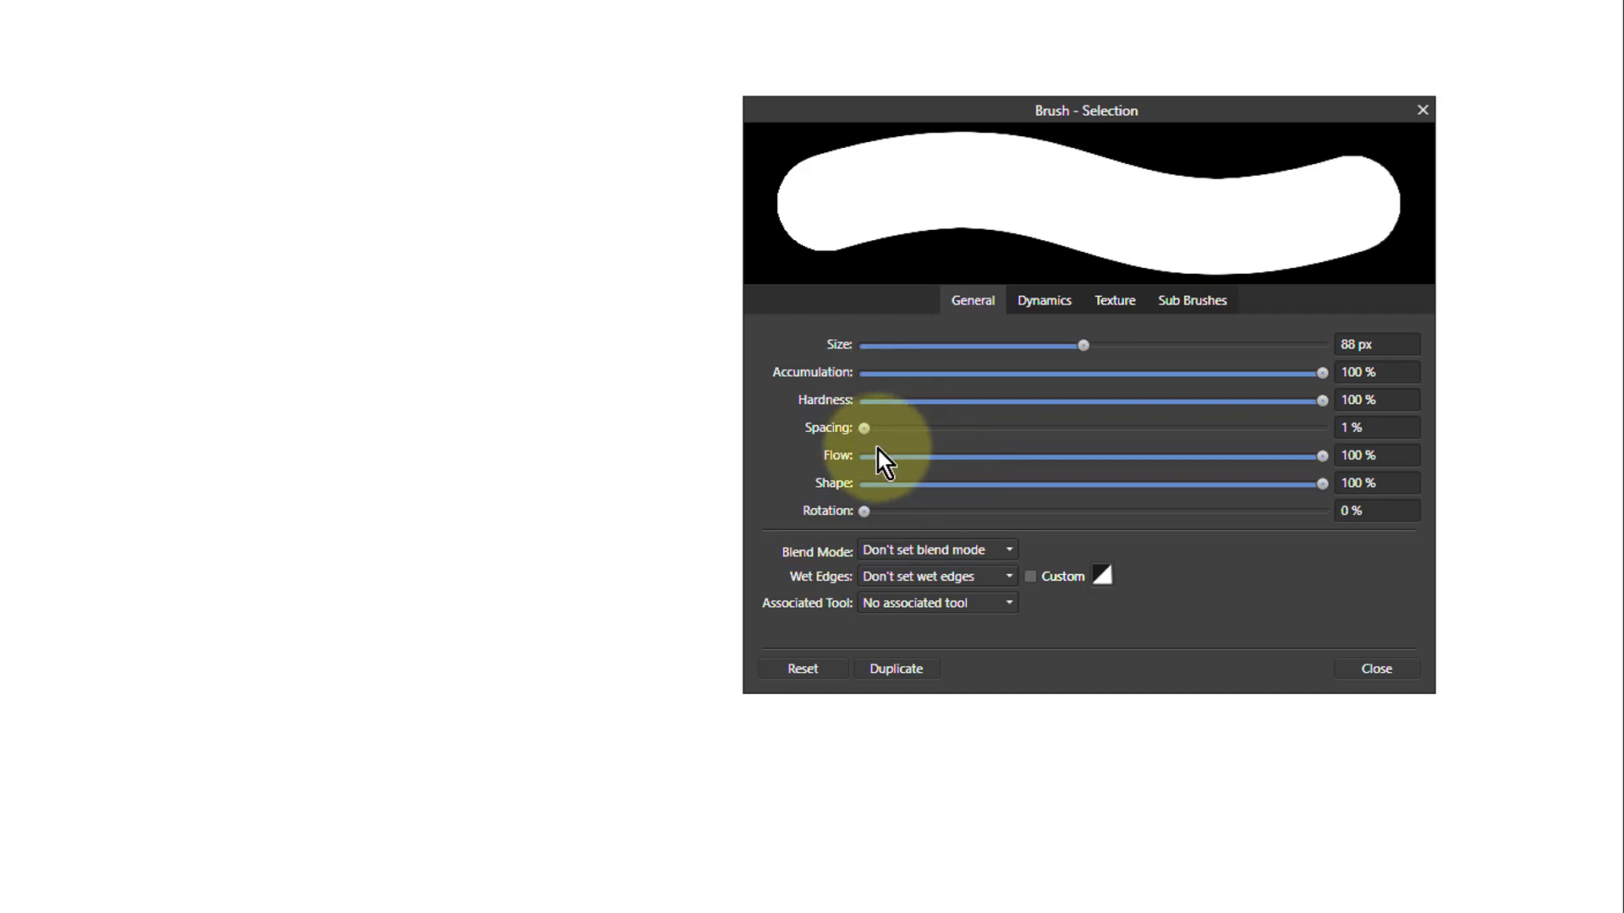
pyautogui.moveTo(863, 431); pyautogui.dragTo(997, 436)
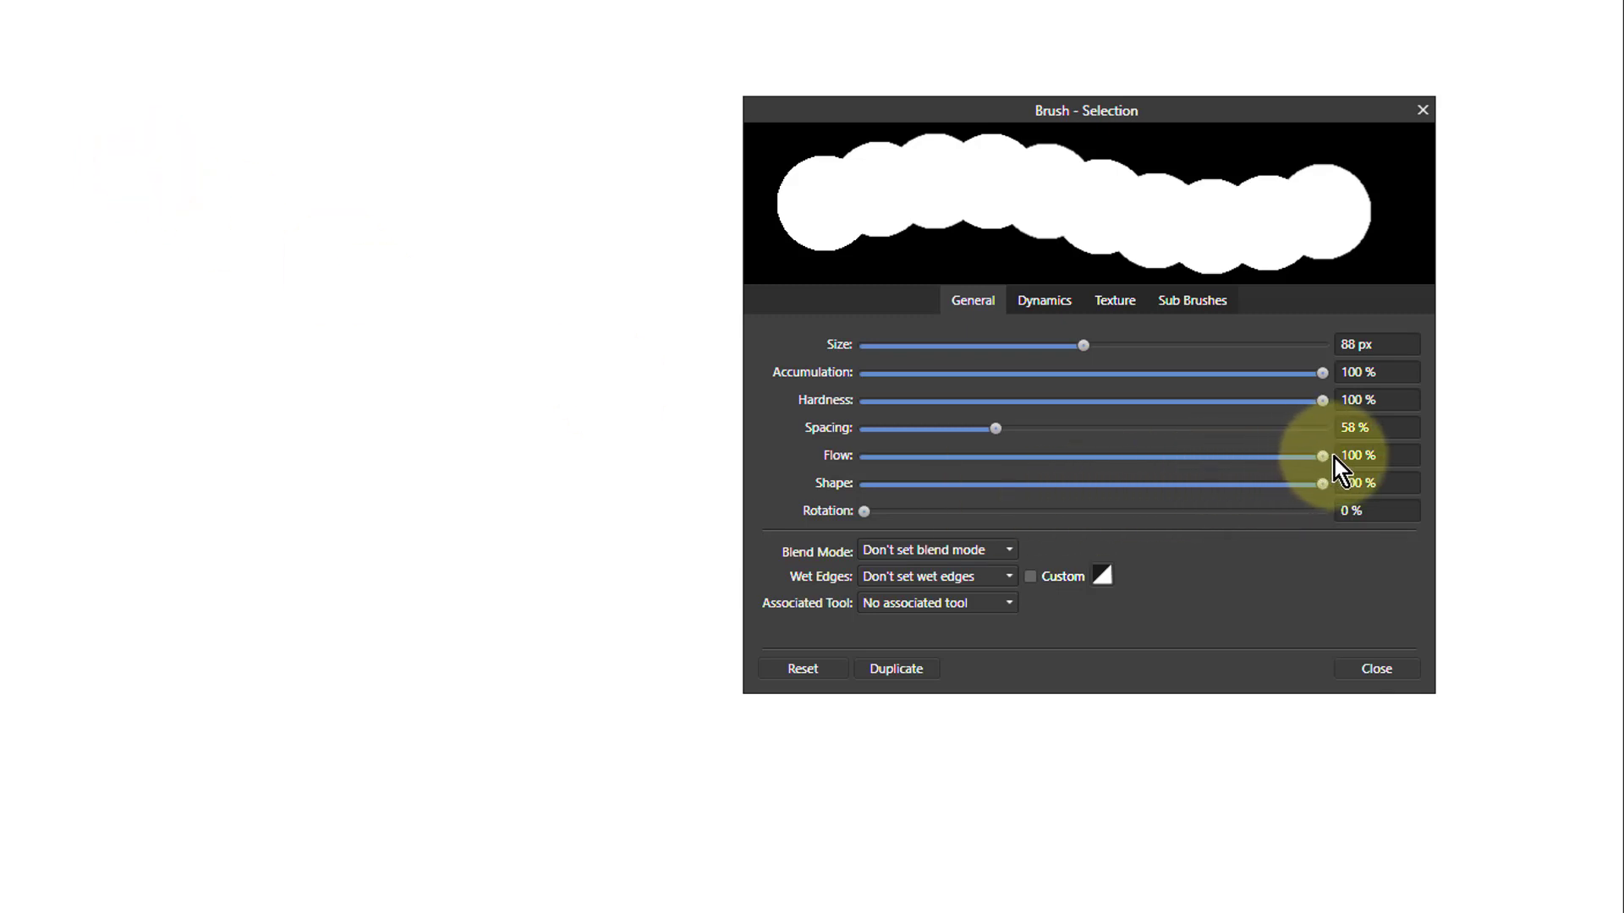
pyautogui.moveTo(1327, 462); pyautogui.dragTo(1089, 460)
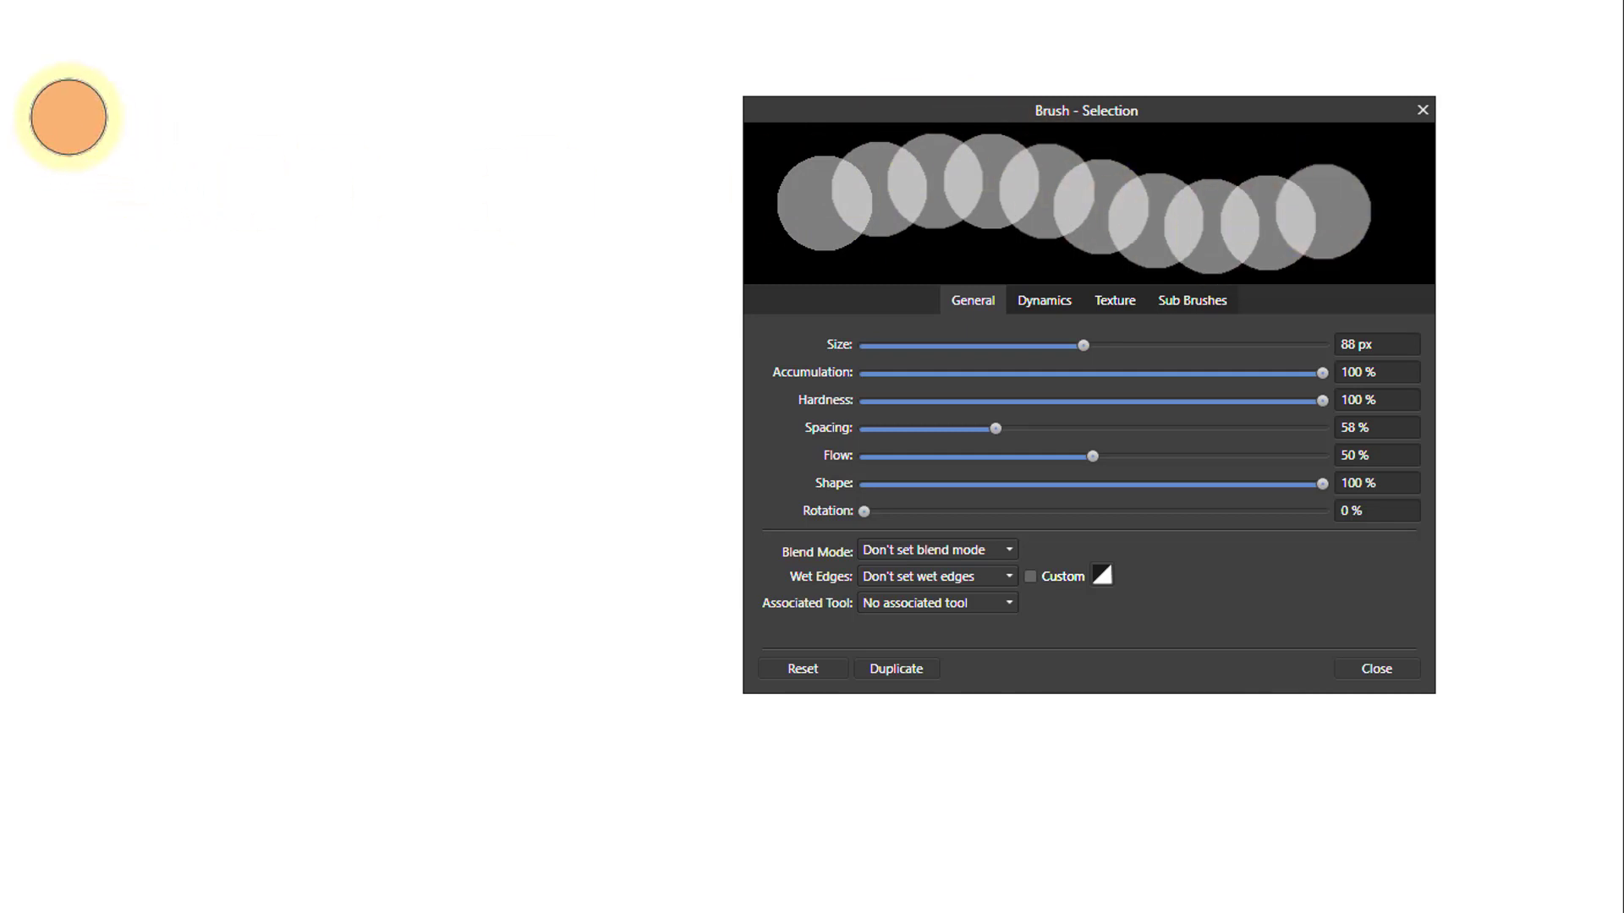
# - Paint two single translucent red dabs and a row of overlapping dabs, going over it again to darken
pyautogui.click(60, 115)
pyautogui.click(165, 119)
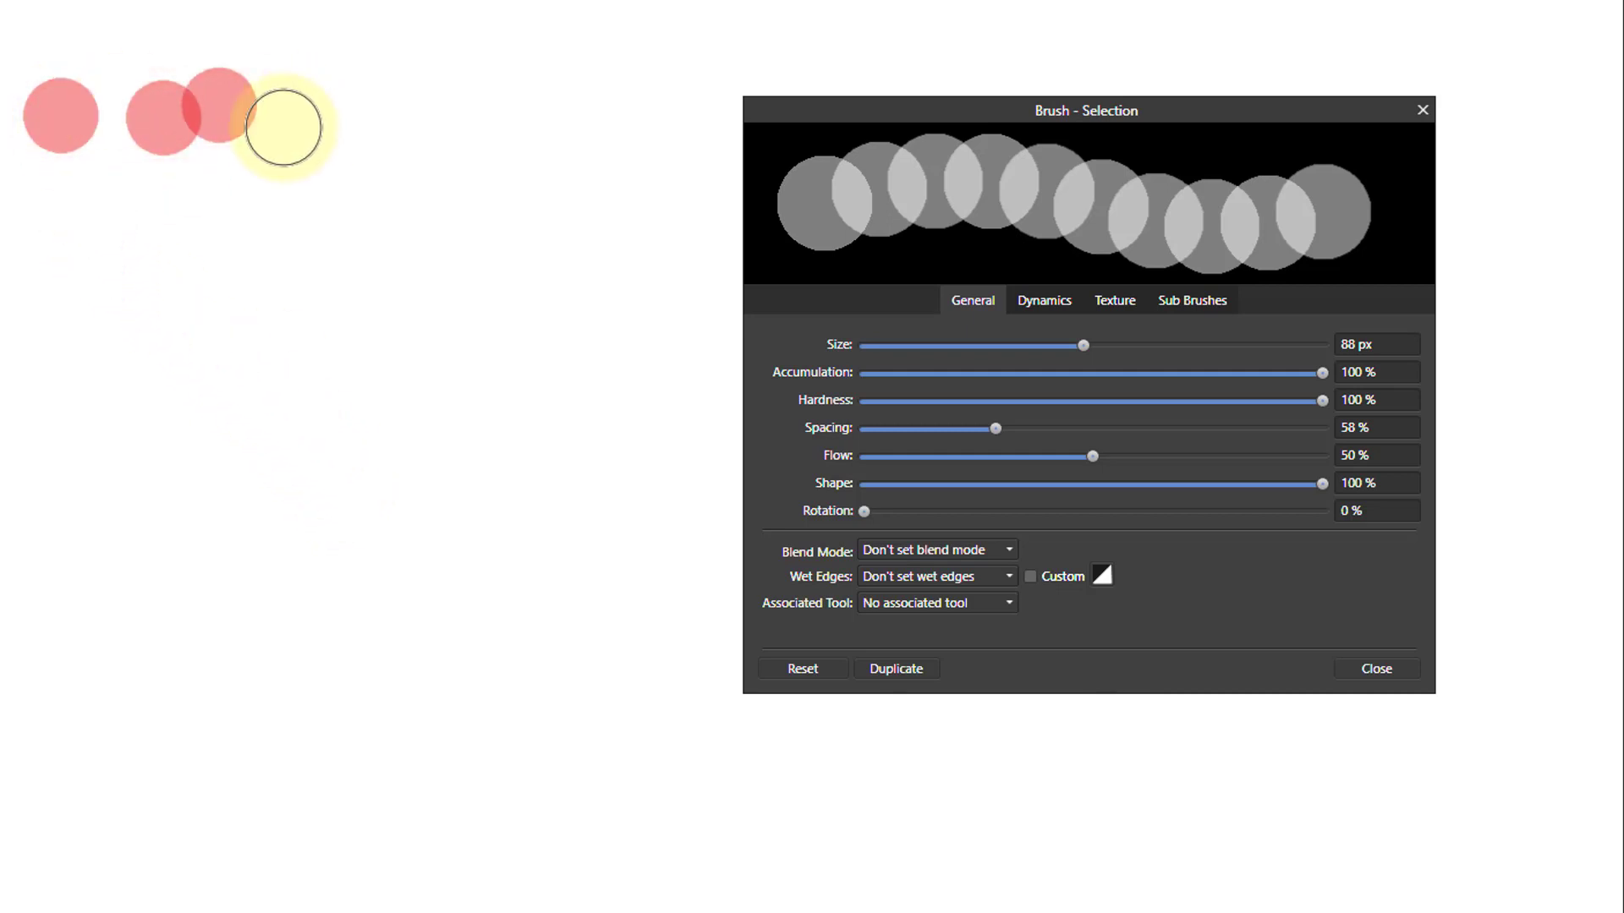
pyautogui.click(60, 238)
pyautogui.moveTo(60, 237); pyautogui.dragTo(532, 244)
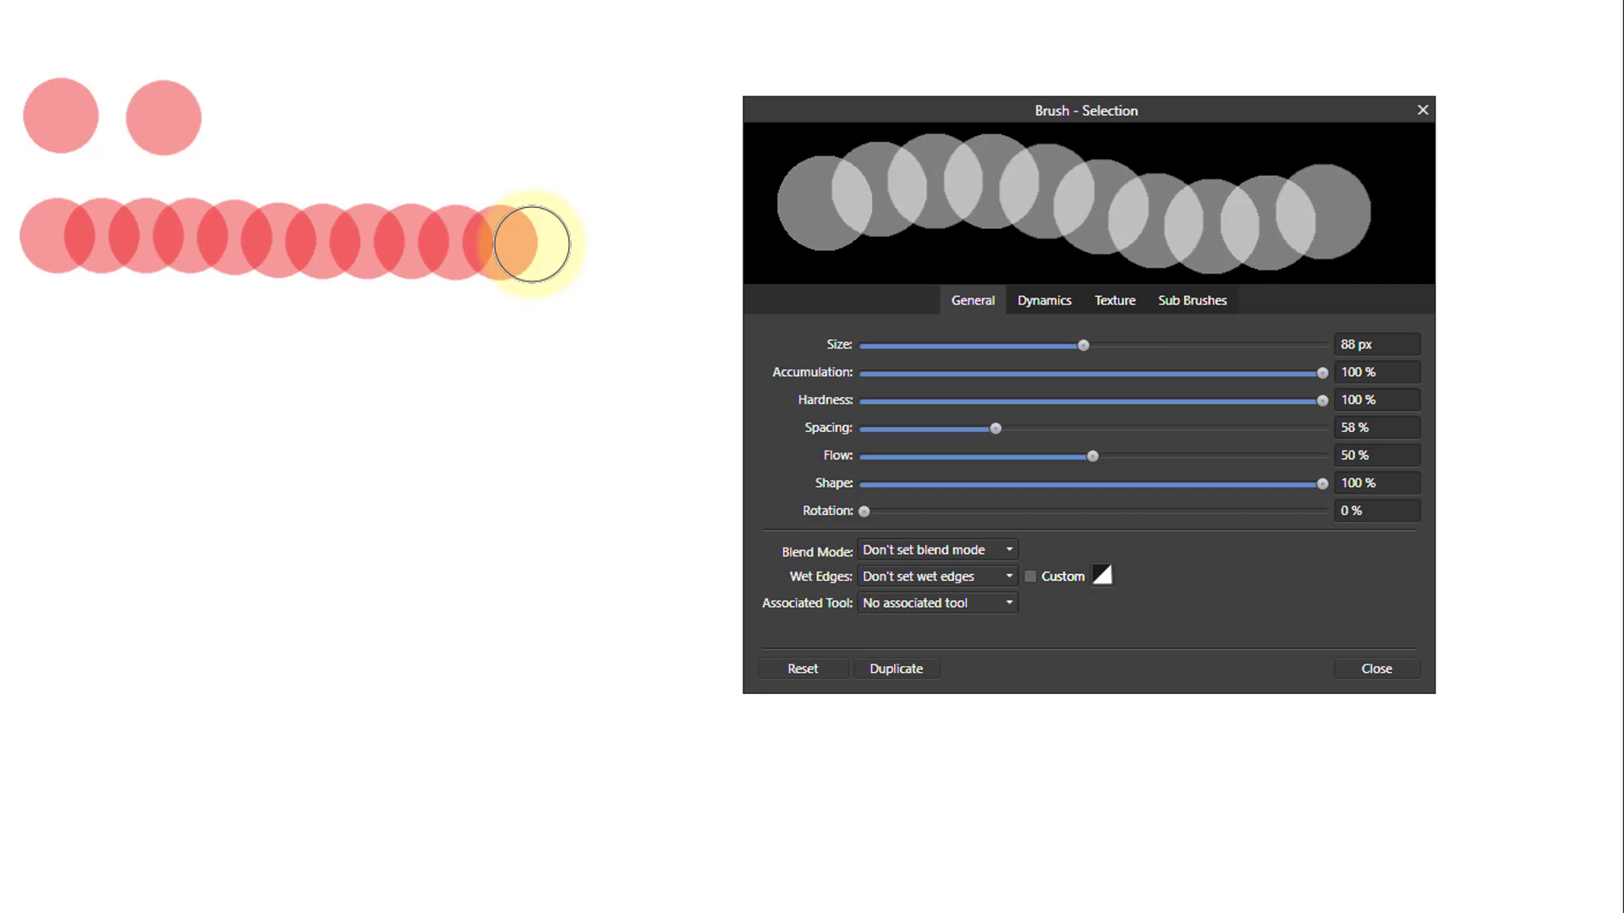
pyautogui.moveTo(532, 243)
pyautogui.mouseDown()
pyautogui.moveTo(72, 237)
pyautogui.moveTo(366, 237)
pyautogui.mouseUp()
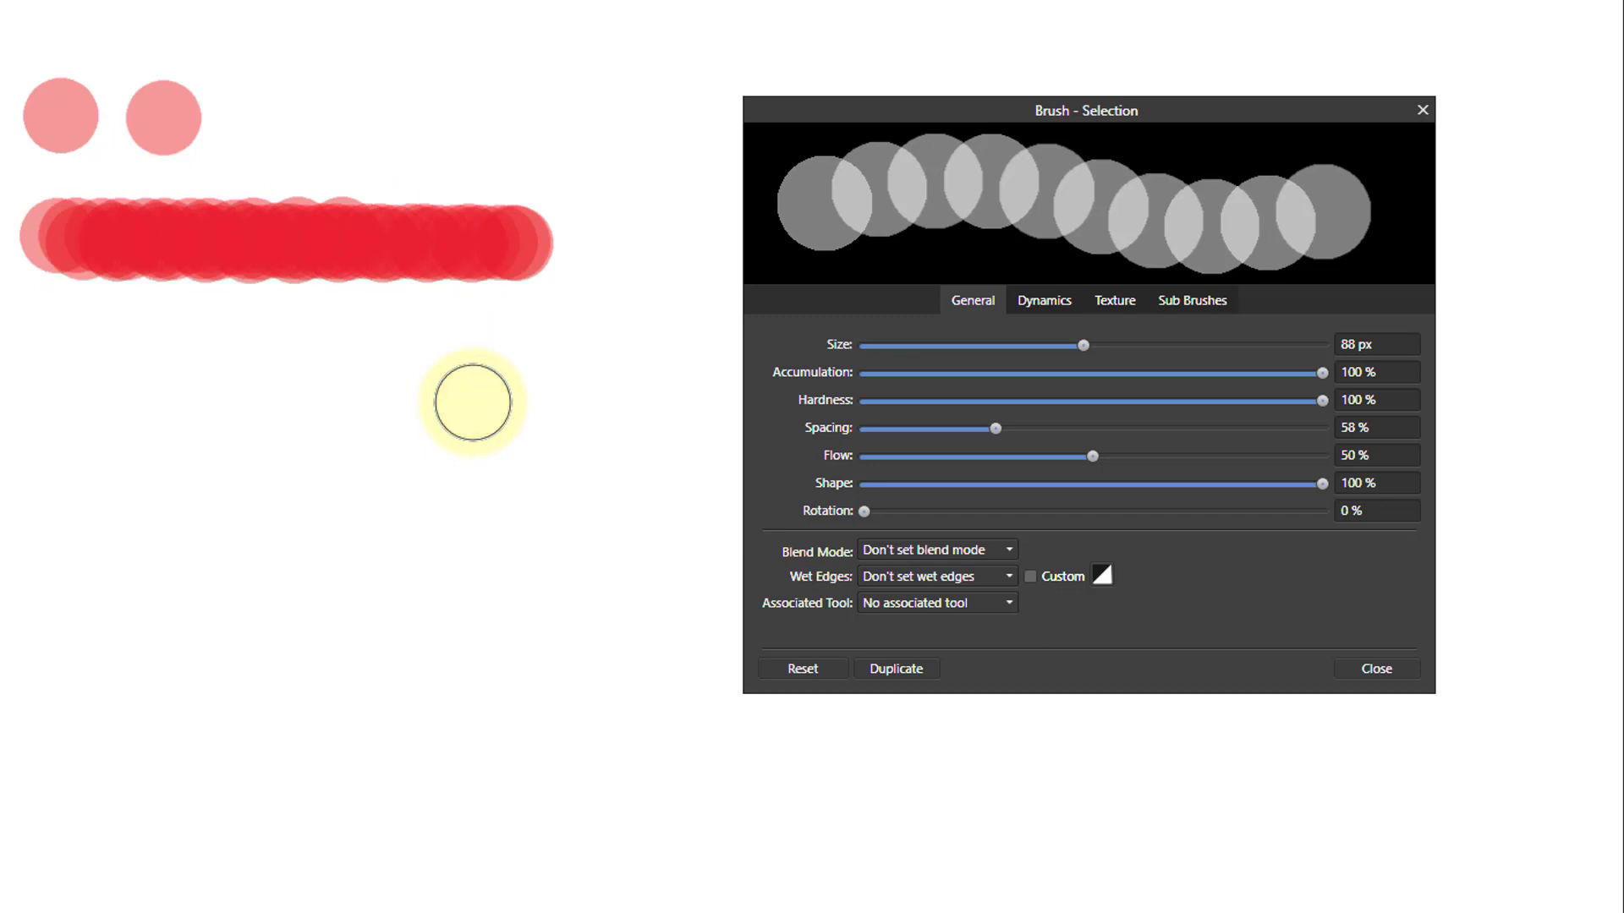
pyautogui.moveTo(473, 402)
pyautogui.mouseDown()
pyautogui.moveTo(500, 398)
pyautogui.moveTo(14, 315)
pyautogui.moveTo(139, 344)
pyautogui.mouseUp()
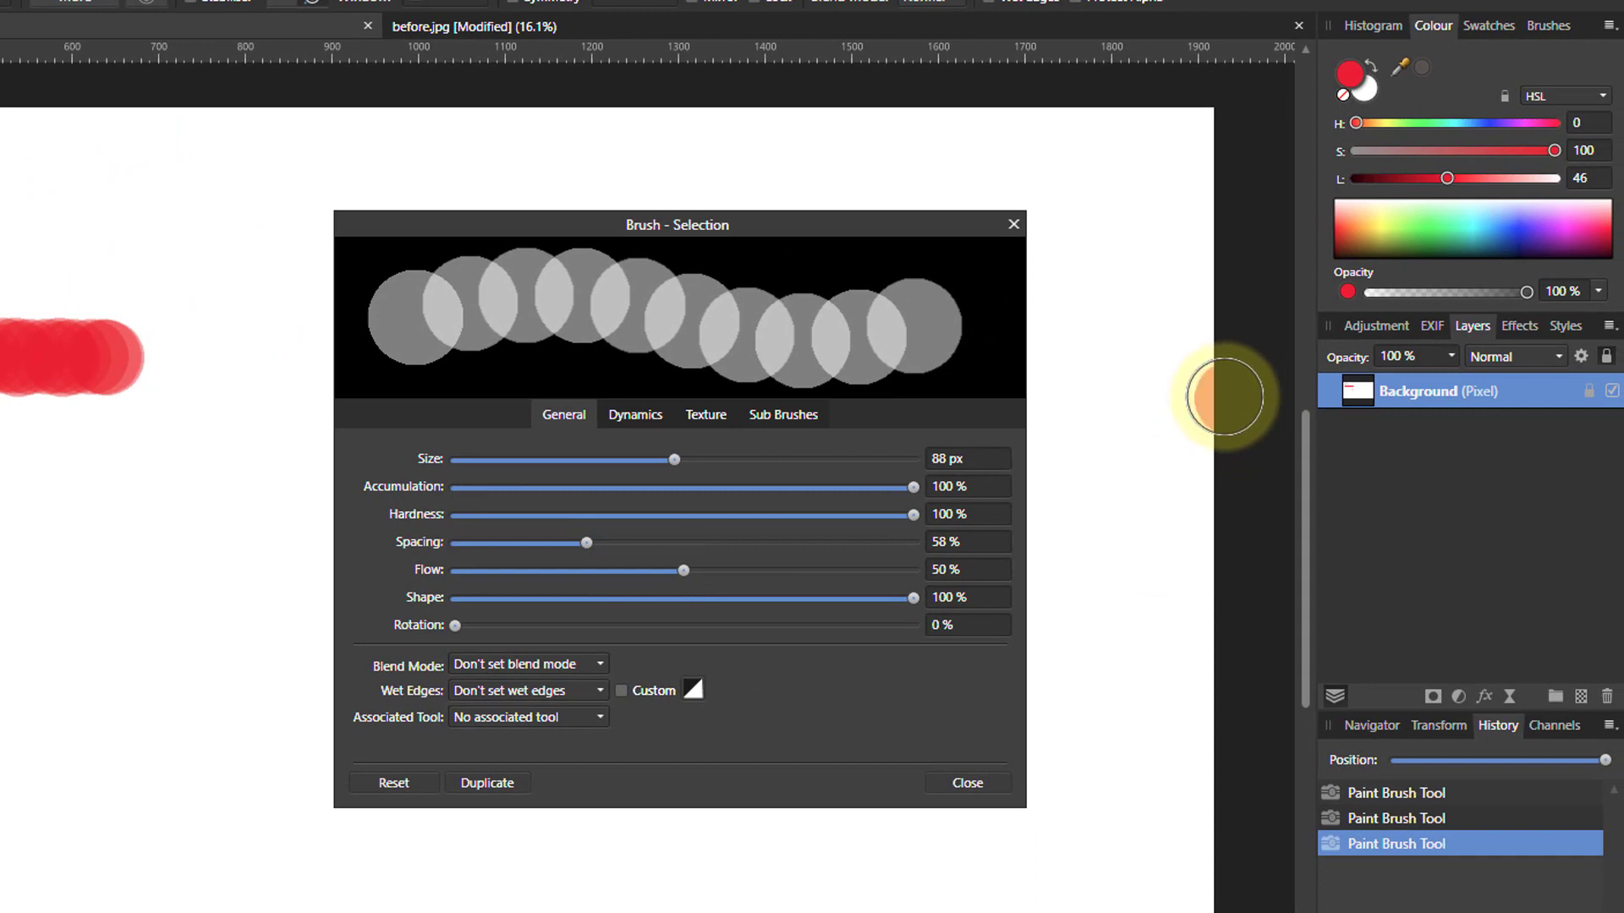
# - Try several Basic brush presets (64 px, 8 px, 128 px) before settling on the 4 px Round Soft Brush
pyautogui.click(1541, 26)
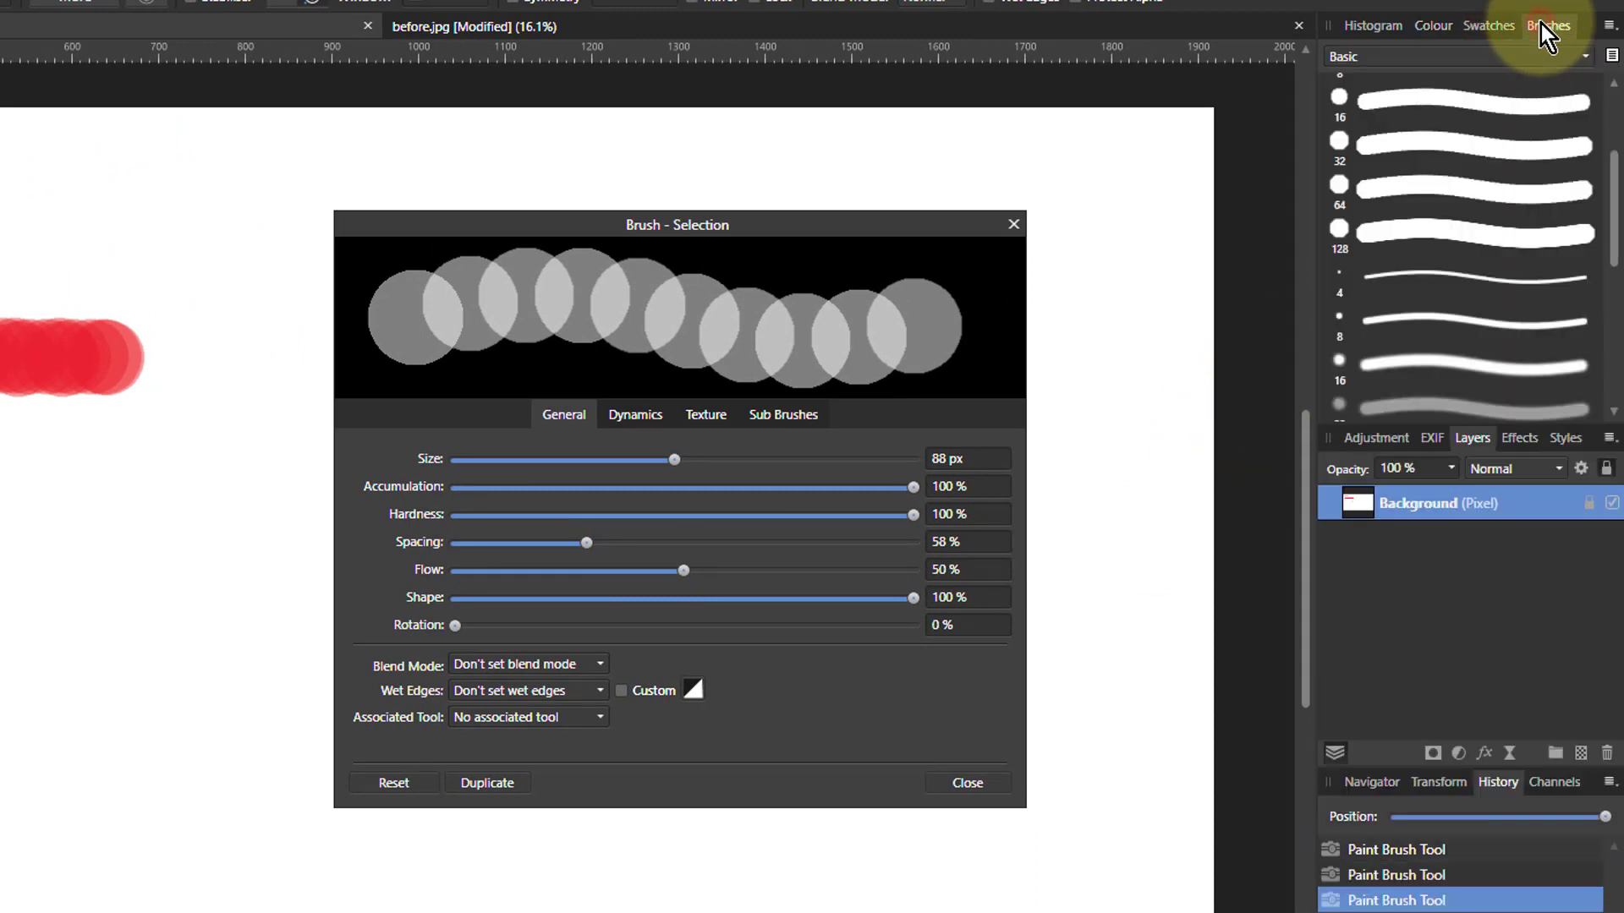
pyautogui.click(1453, 192)
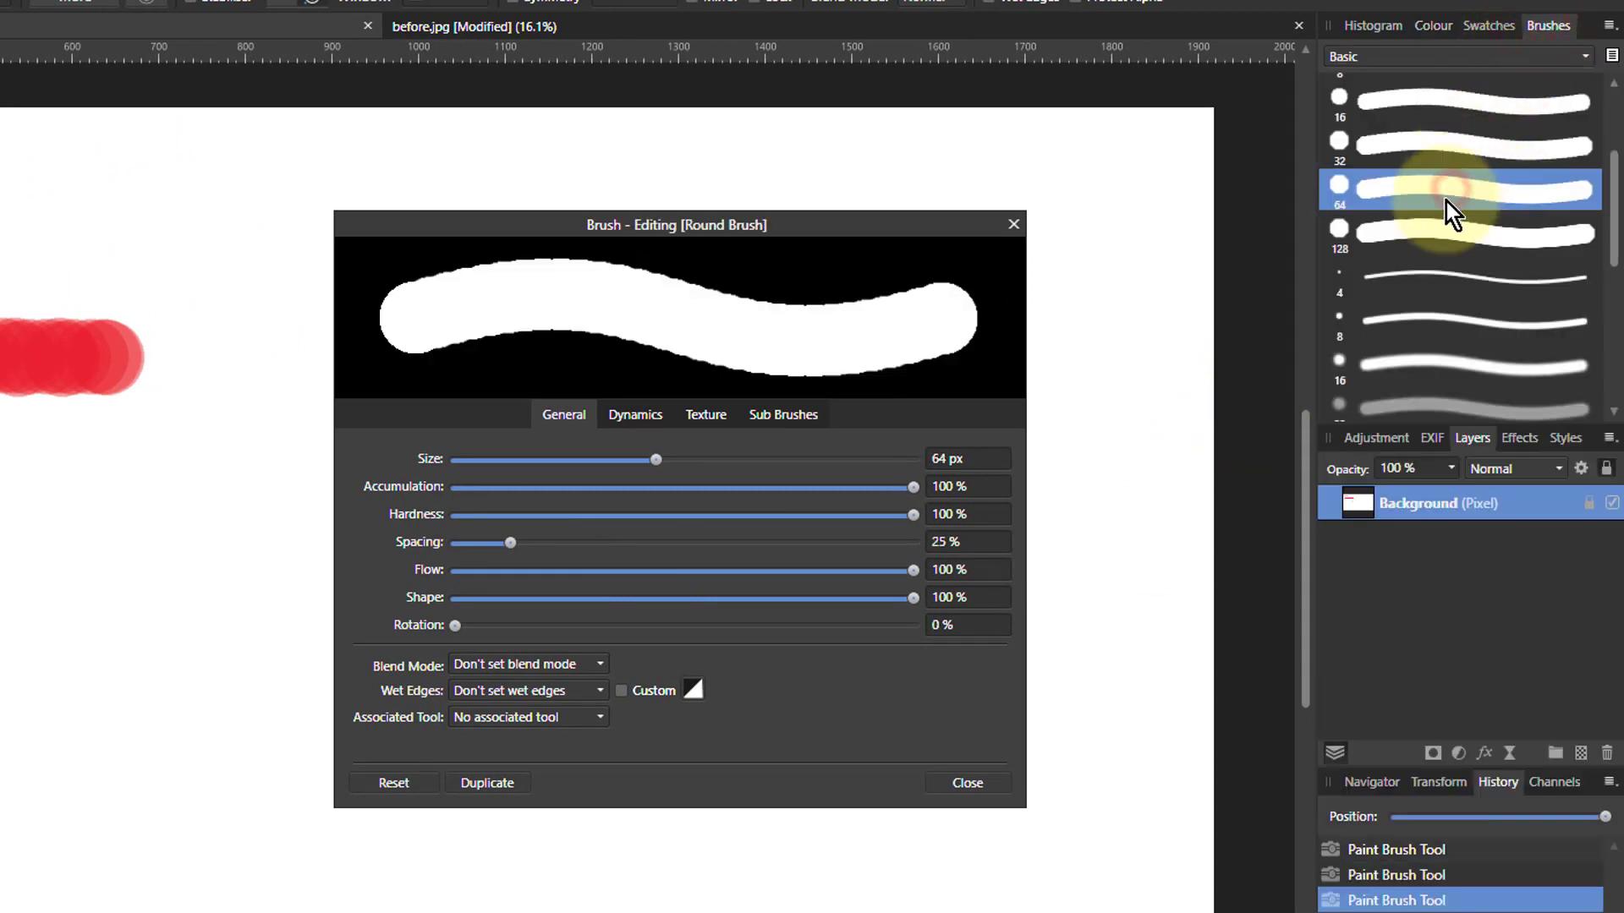
pyautogui.click(1420, 318)
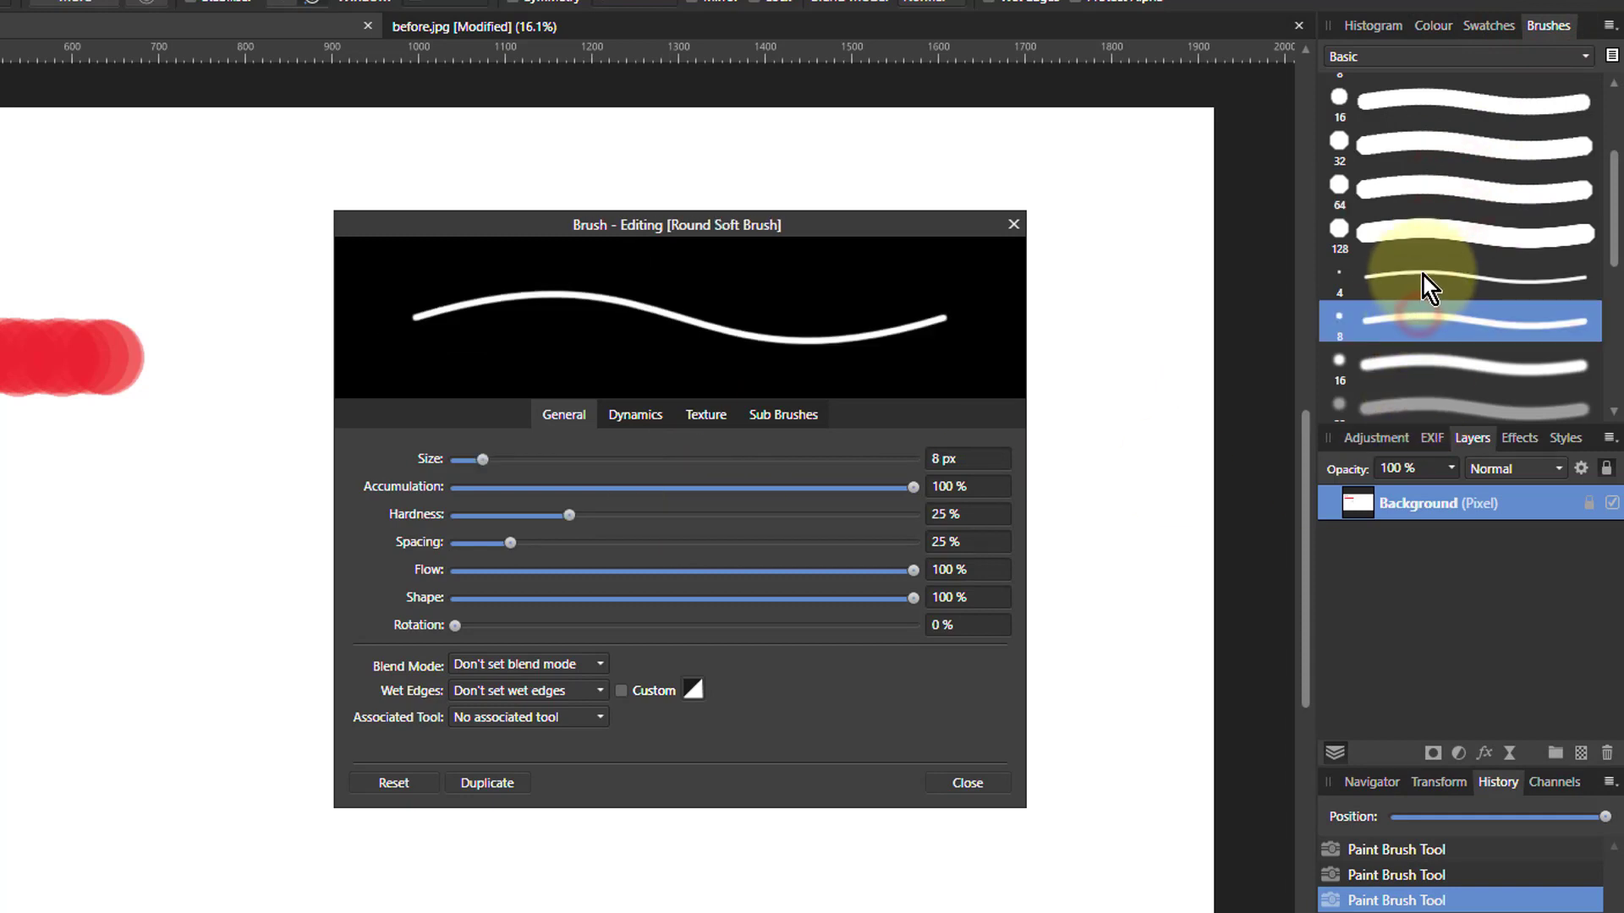
pyautogui.click(1387, 264)
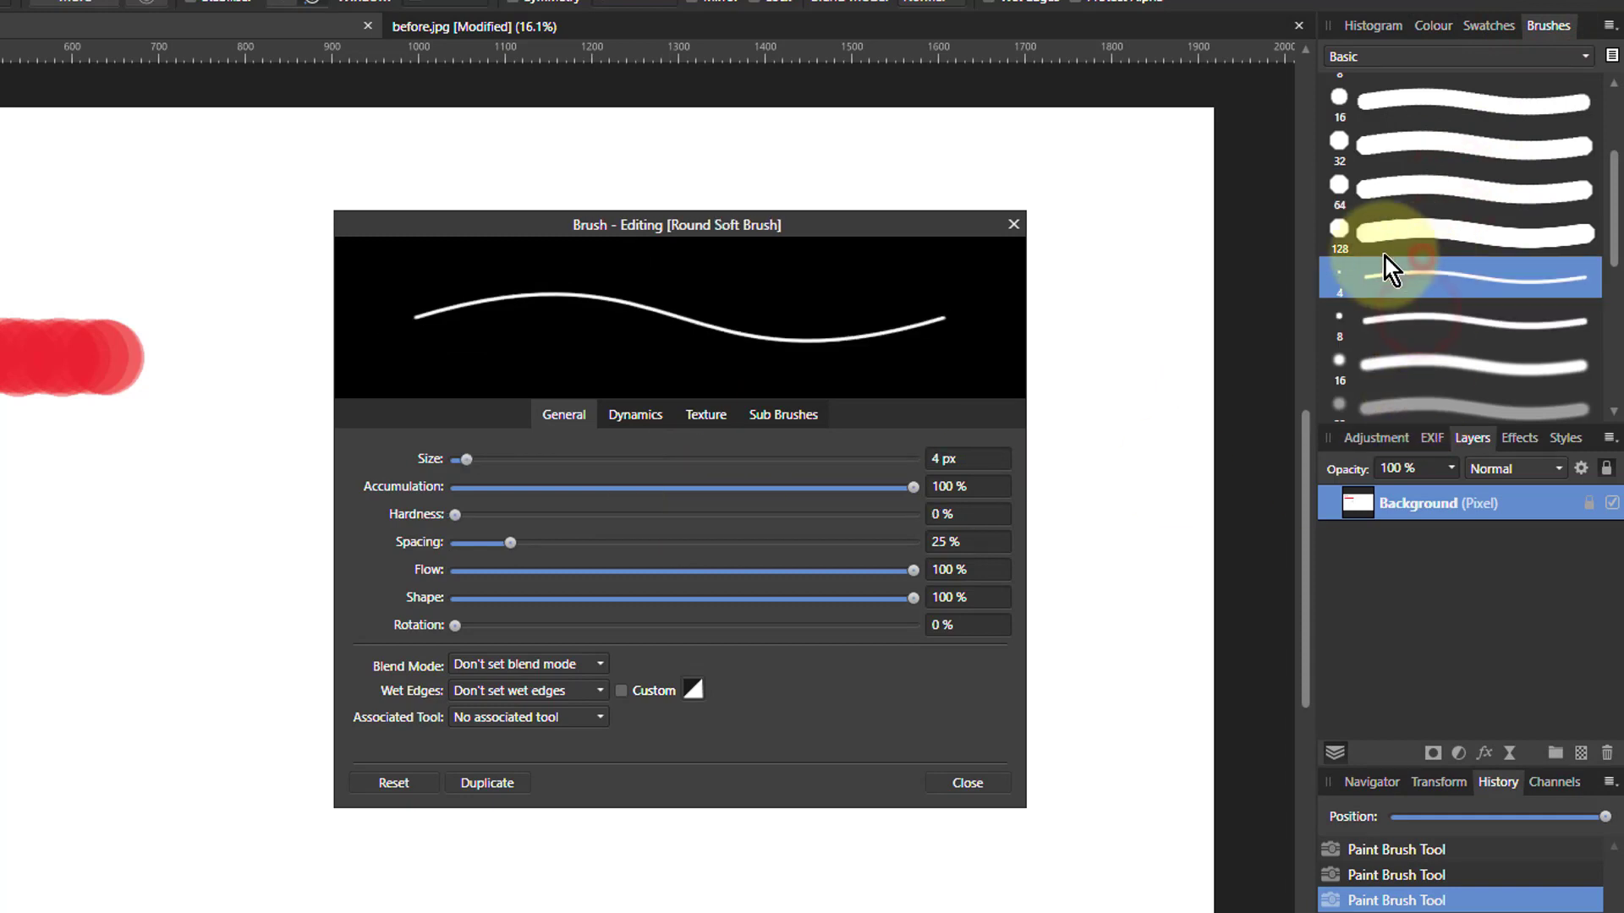
pyautogui.click(1429, 227)
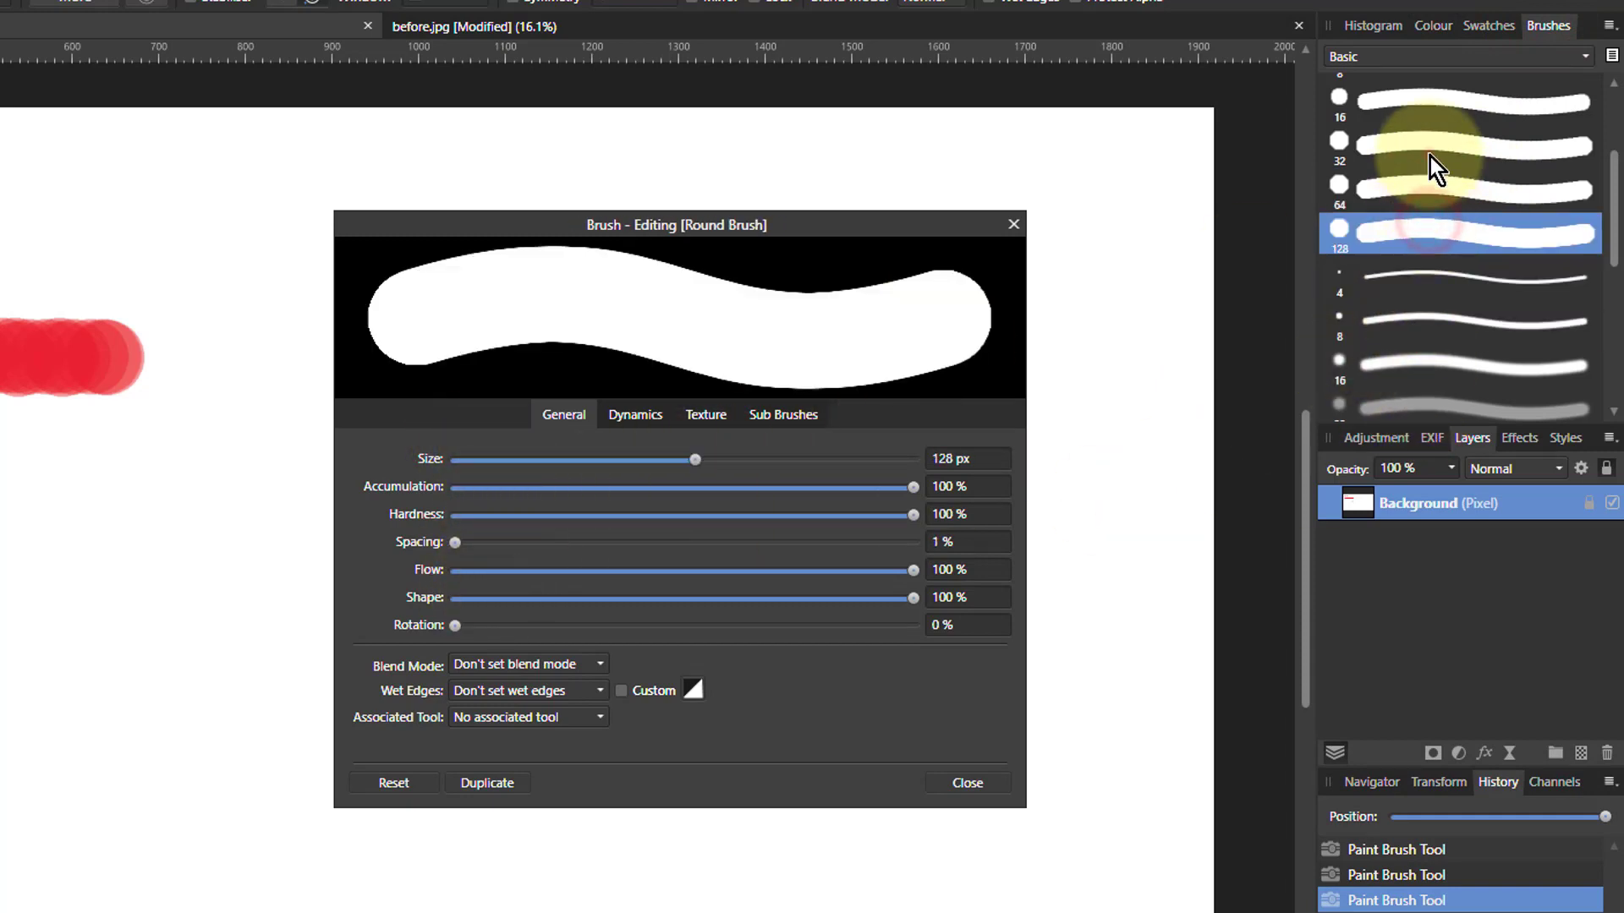
pyautogui.click(1481, 286)
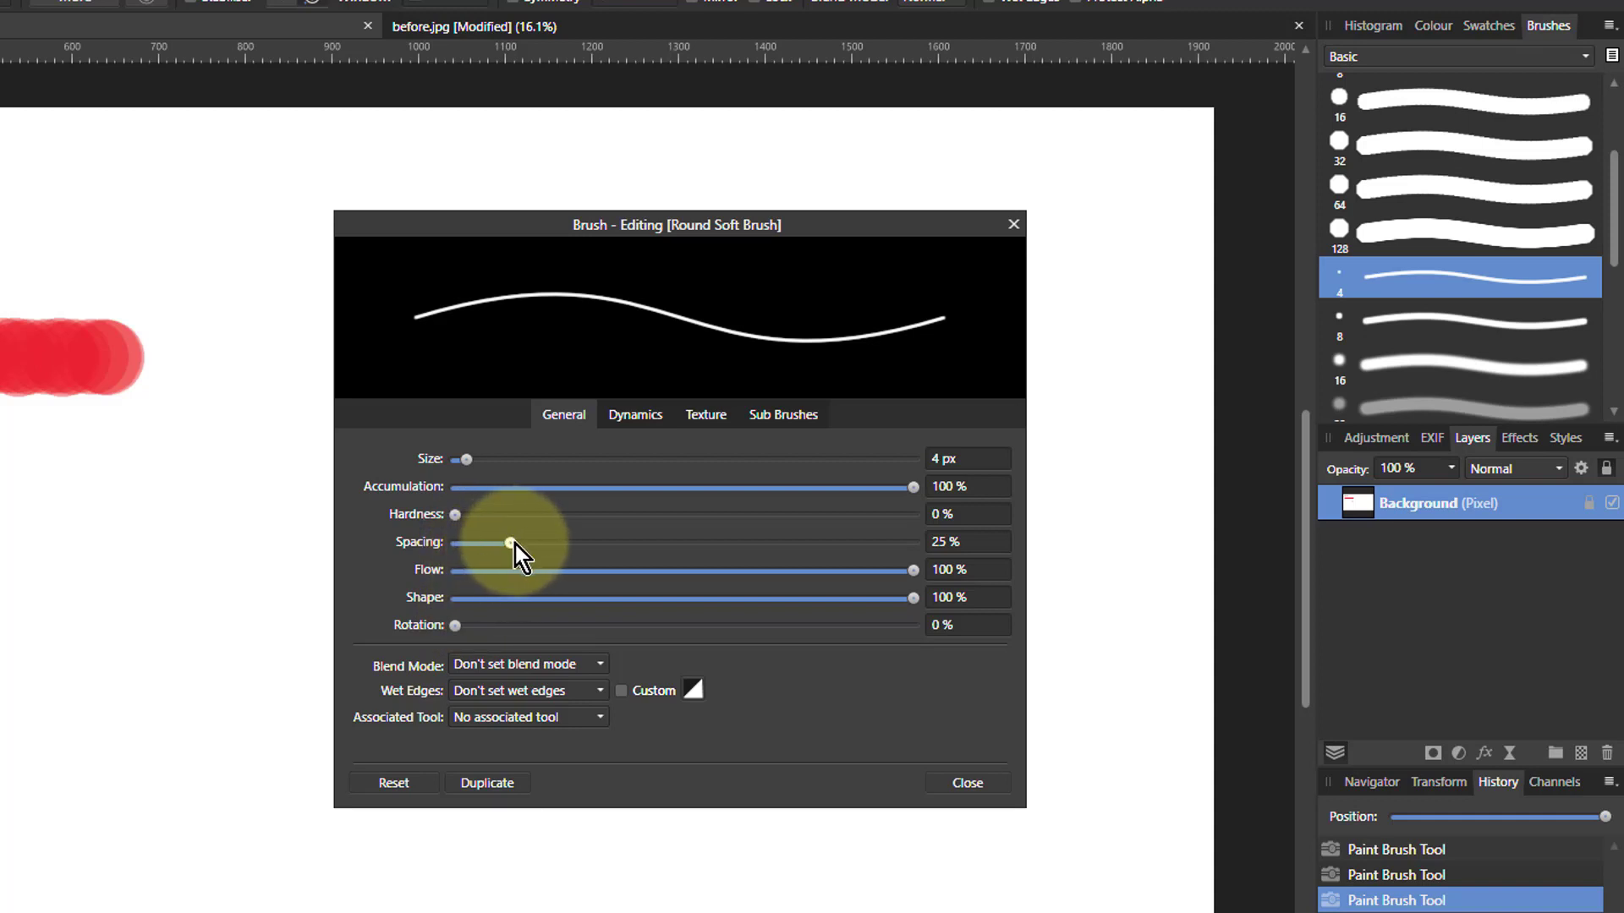
# - Set the brush to 273.9 px, 100% hardness, 124% spacing, 17% shape and 38% rotation
pyautogui.moveTo(466, 459)
pyautogui.mouseDown()
pyautogui.moveTo(654, 460)
pyautogui.moveTo(759, 483)
pyautogui.mouseUp()
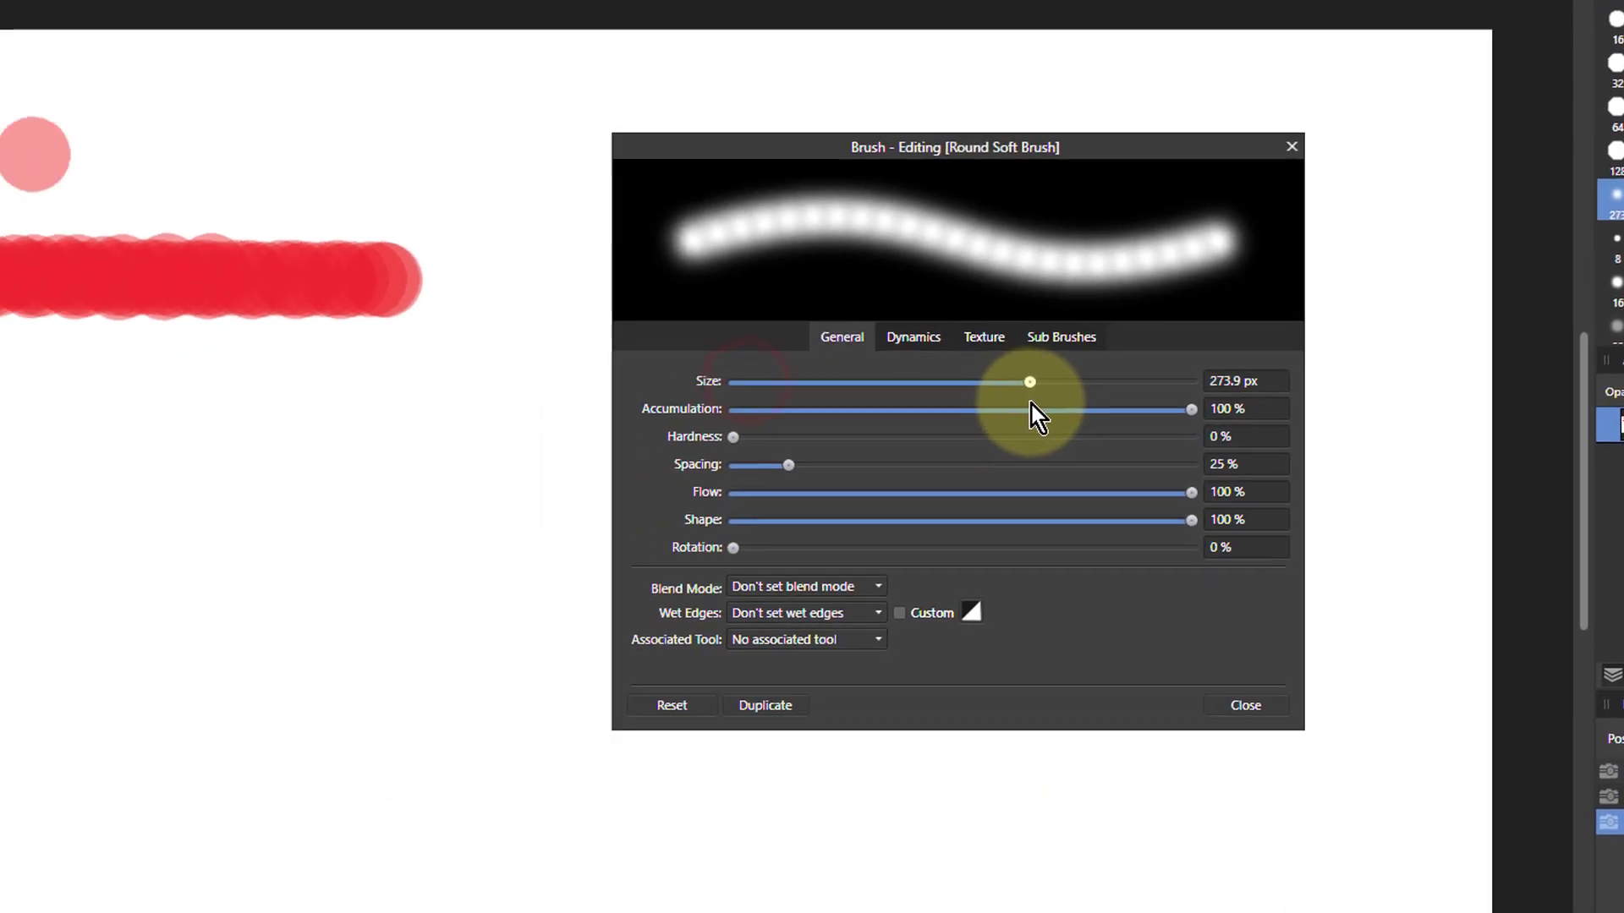
pyautogui.moveTo(862, 402); pyautogui.dragTo(1376, 414)
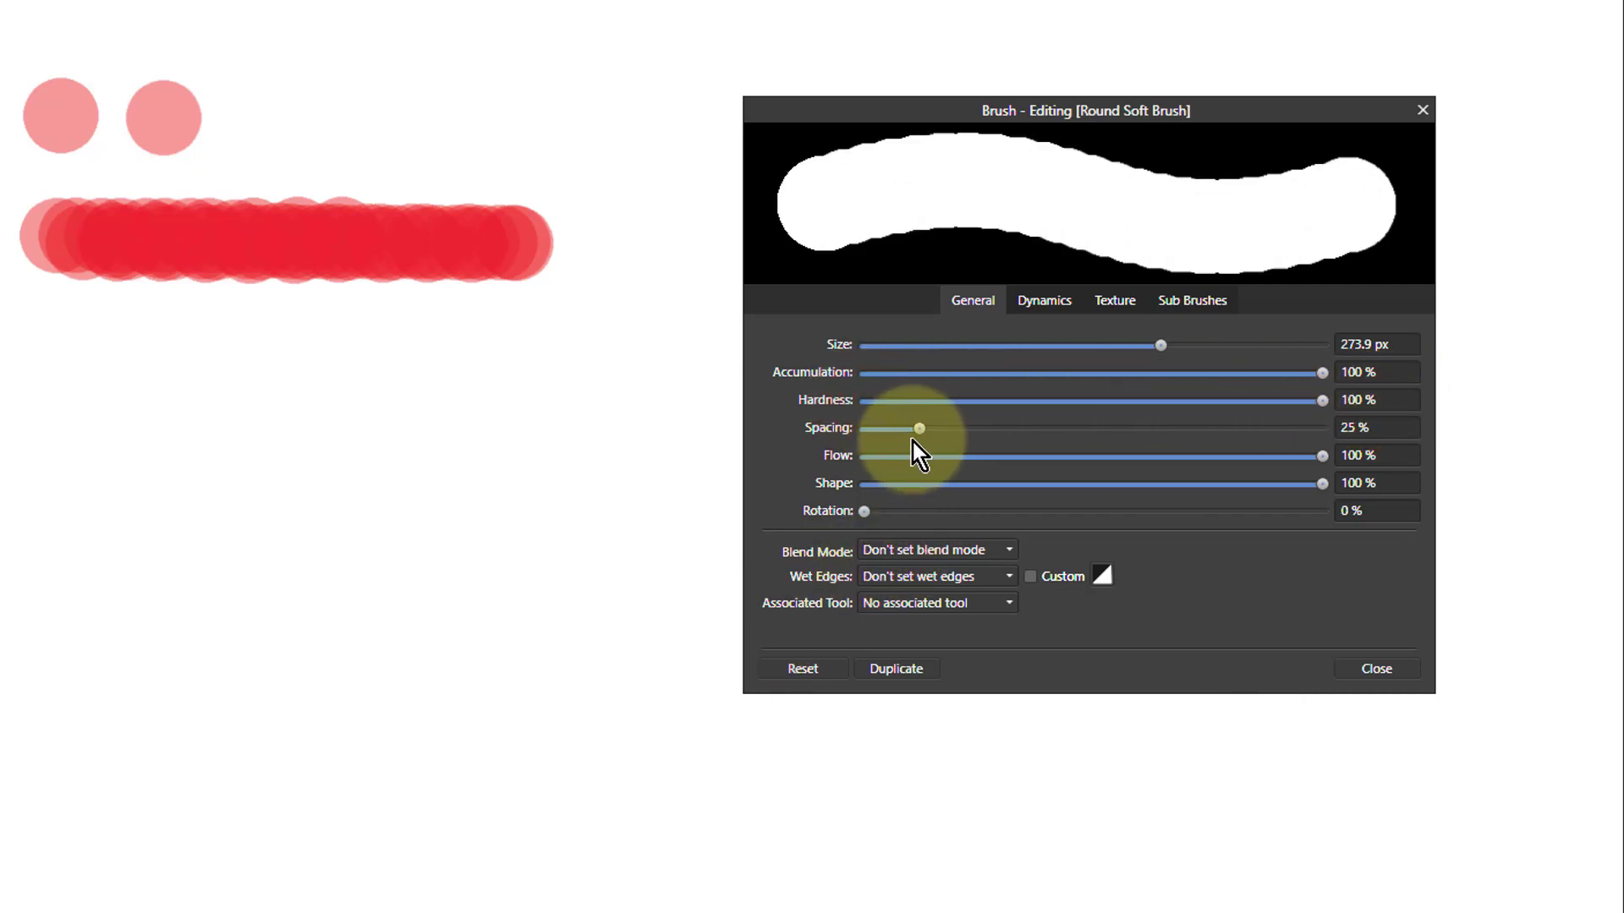
pyautogui.moveTo(919, 429); pyautogui.dragTo(1147, 429)
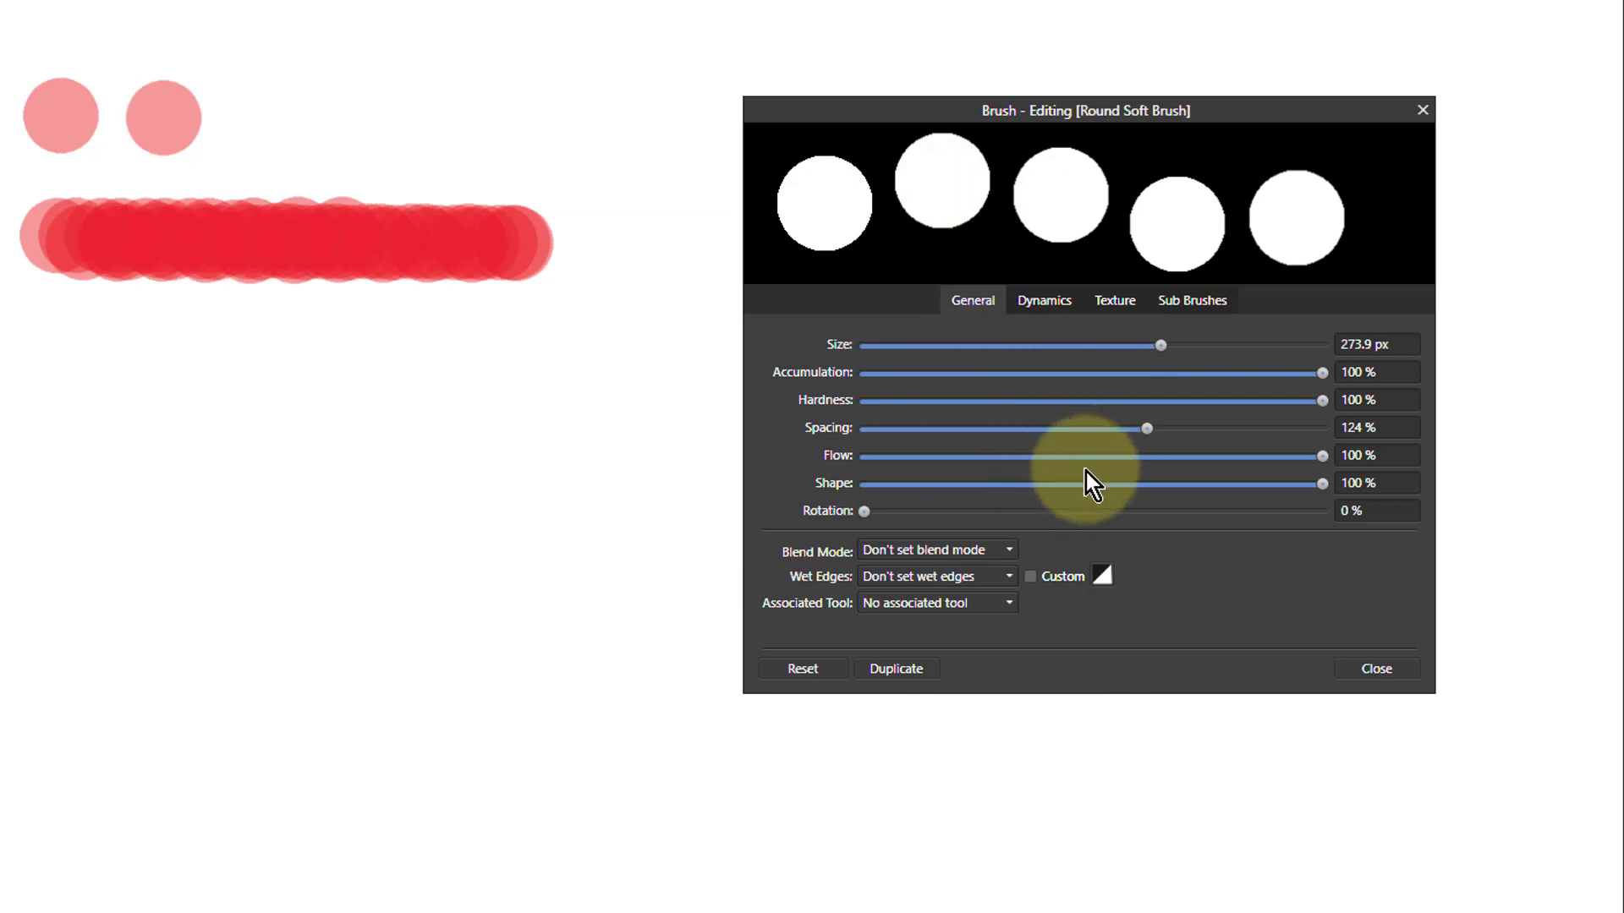
pyautogui.moveTo(1321, 485)
pyautogui.mouseDown()
pyautogui.moveTo(977, 490)
pyautogui.moveTo(900, 501)
pyautogui.moveTo(1099, 504)
pyautogui.moveTo(854, 520)
pyautogui.moveTo(1250, 514)
pyautogui.moveTo(1194, 513)
pyautogui.moveTo(1218, 518)
pyautogui.mouseUp()
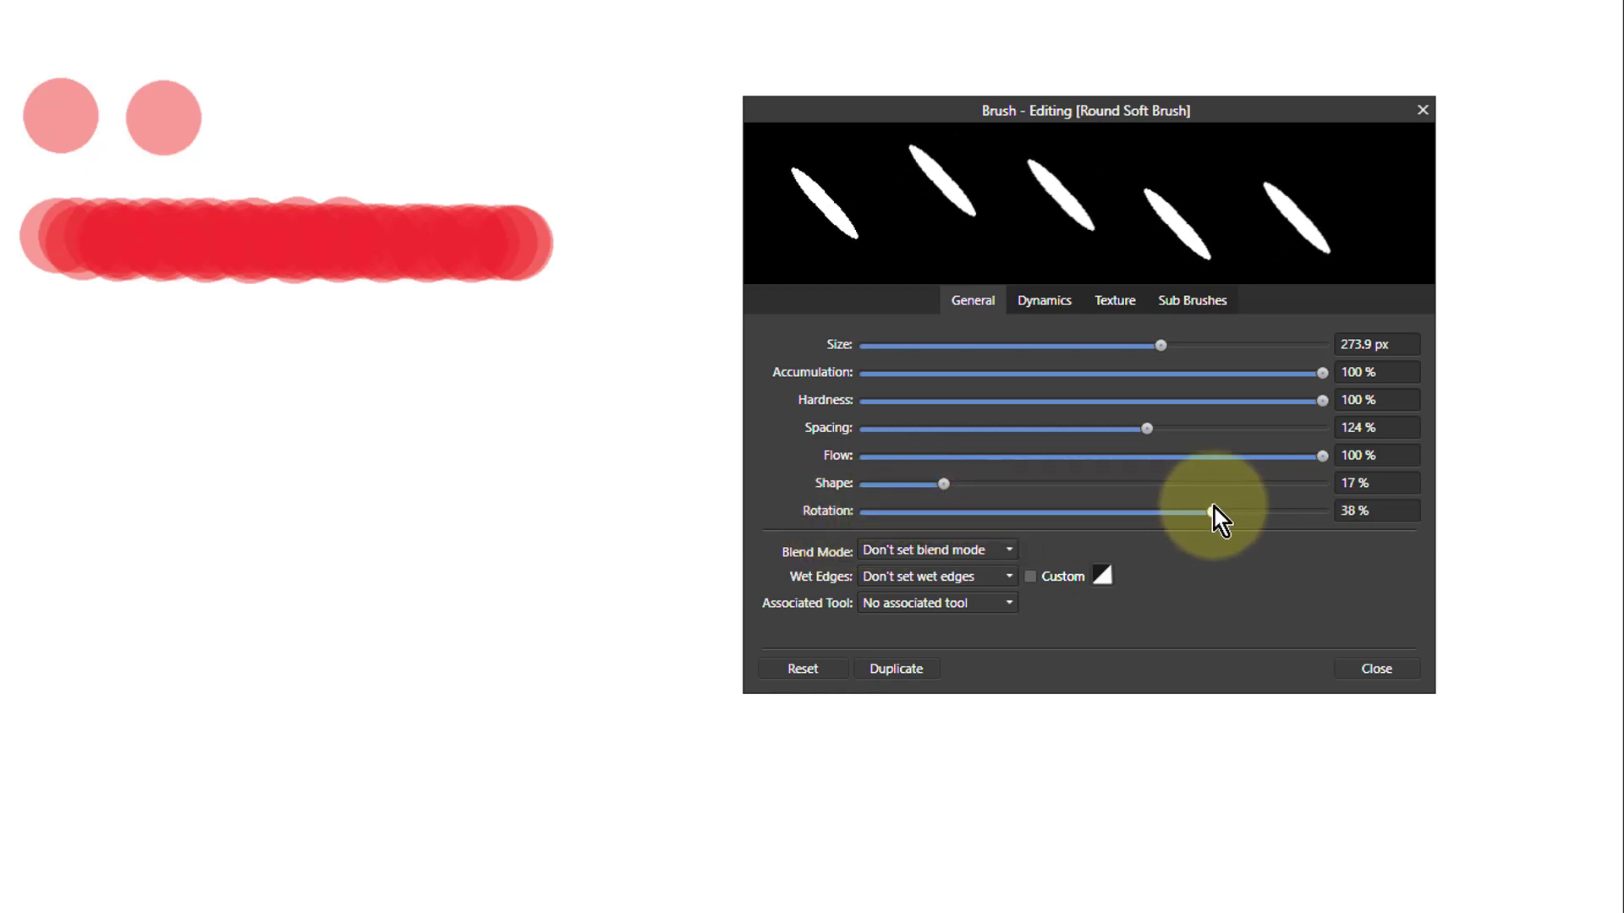
# - Paint calligraphic red strokes at 1% spacing, shrinking the brush to 87.8 px and rotating it to 43%
pyautogui.moveTo(1147, 429); pyautogui.dragTo(842, 438)
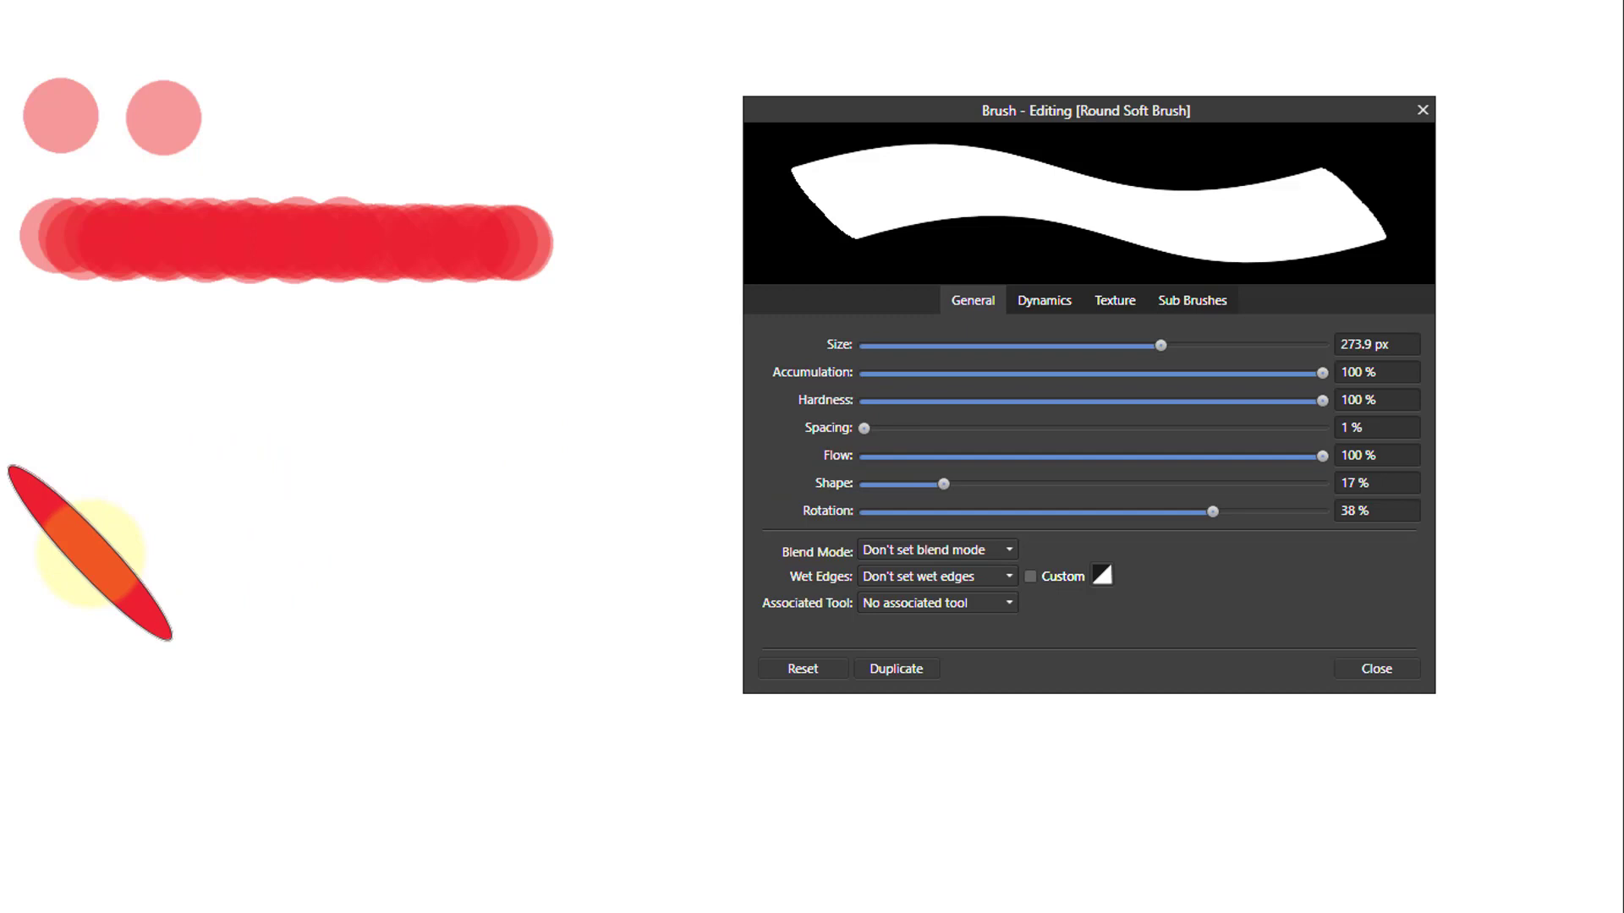
pyautogui.moveTo(116, 525)
pyautogui.mouseDown()
pyautogui.moveTo(166, 501)
pyautogui.moveTo(211, 549)
pyautogui.moveTo(274, 557)
pyautogui.moveTo(330, 504)
pyautogui.moveTo(392, 542)
pyautogui.moveTo(477, 537)
pyautogui.moveTo(538, 453)
pyautogui.moveTo(489, 465)
pyautogui.mouseUp()
pyautogui.press('[')
pyautogui.press('[')
pyautogui.press('[')
pyautogui.moveTo(84, 735)
pyautogui.mouseDown()
pyautogui.moveTo(319, 737)
pyautogui.moveTo(543, 808)
pyautogui.moveTo(669, 757)
pyautogui.moveTo(580, 718)
pyautogui.moveTo(655, 706)
pyautogui.mouseUp()
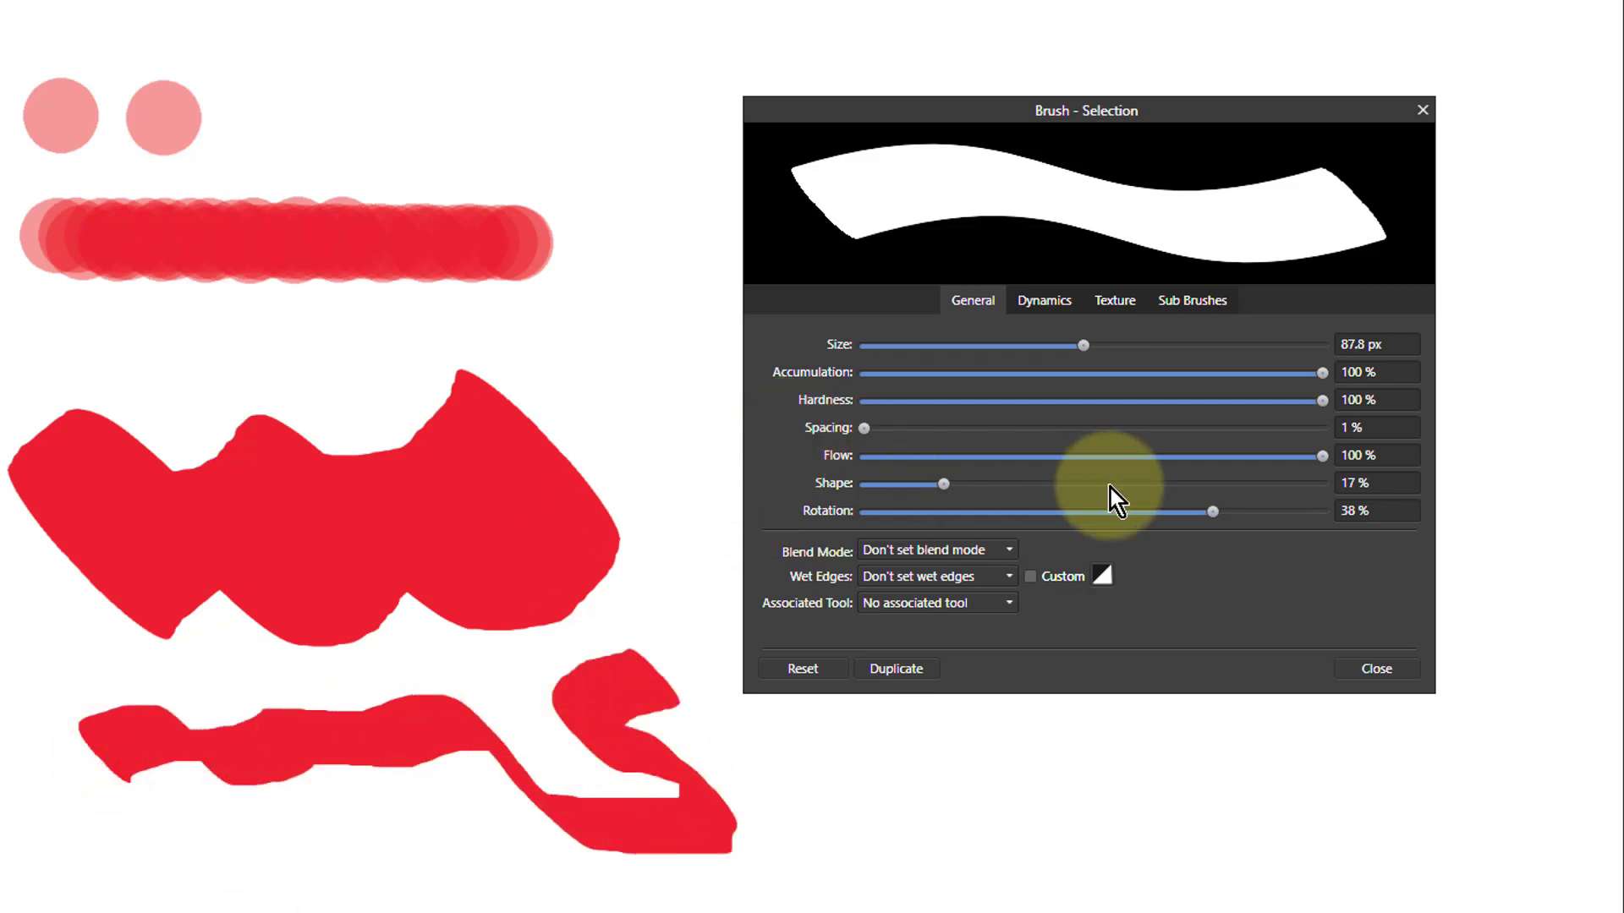
pyautogui.moveTo(1208, 513)
pyautogui.mouseDown()
pyautogui.moveTo(1094, 520)
pyautogui.moveTo(1281, 560)
pyautogui.moveTo(1262, 539)
pyautogui.mouseUp()
pyautogui.moveTo(116, 363)
pyautogui.mouseDown()
pyautogui.moveTo(475, 354)
pyautogui.moveTo(603, 396)
pyautogui.moveTo(637, 320)
pyautogui.moveTo(655, 355)
pyautogui.mouseUp()
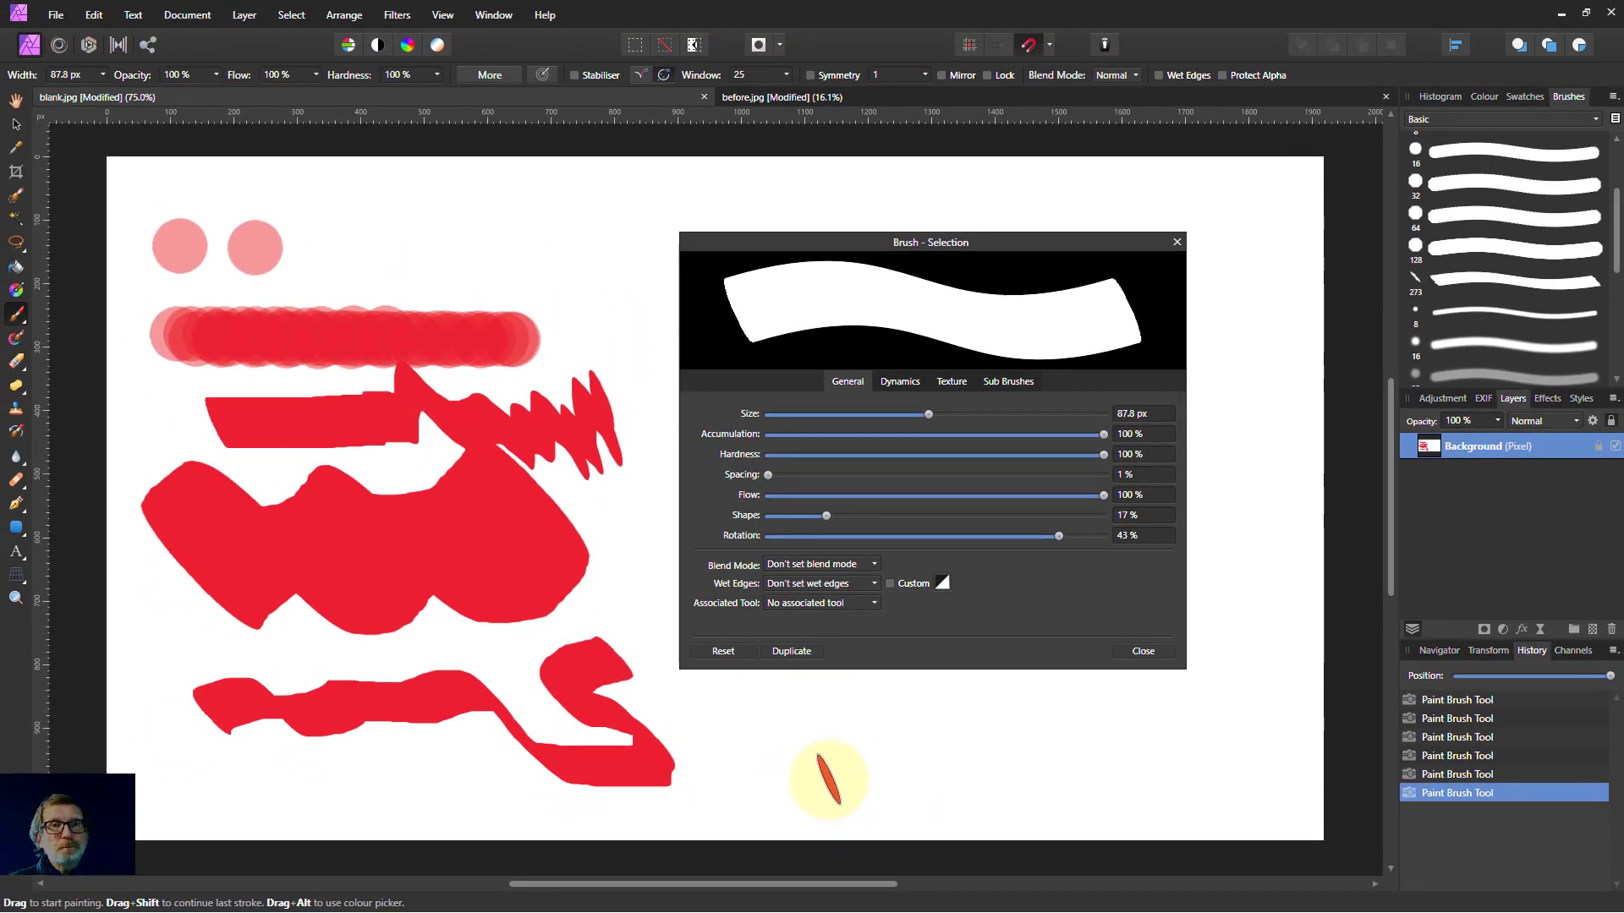